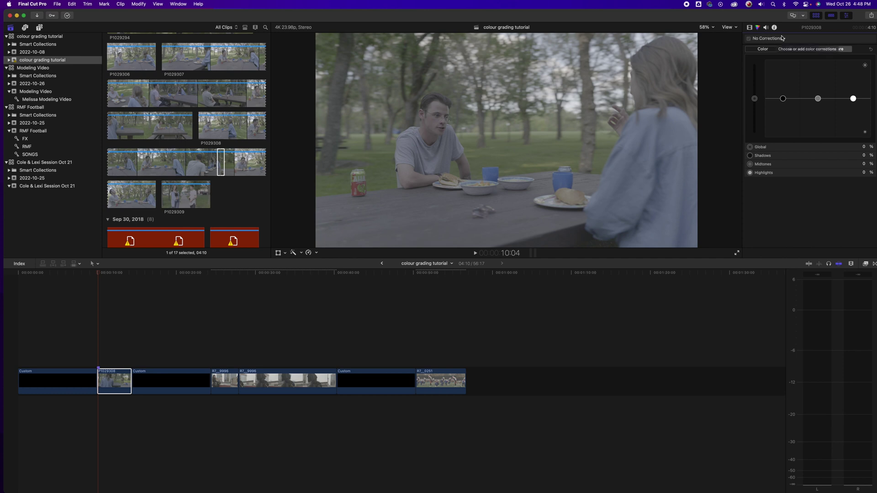
Add a Color Wheels correction to the selected timeline clip P1029308
{"action": "left_click", "coordinate": [781, 39]}
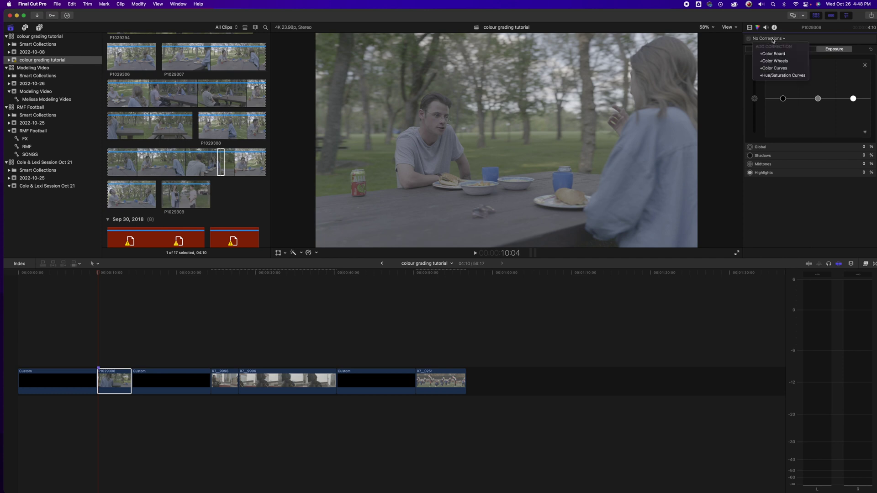
{"action": "left_click", "coordinate": [786, 62]}
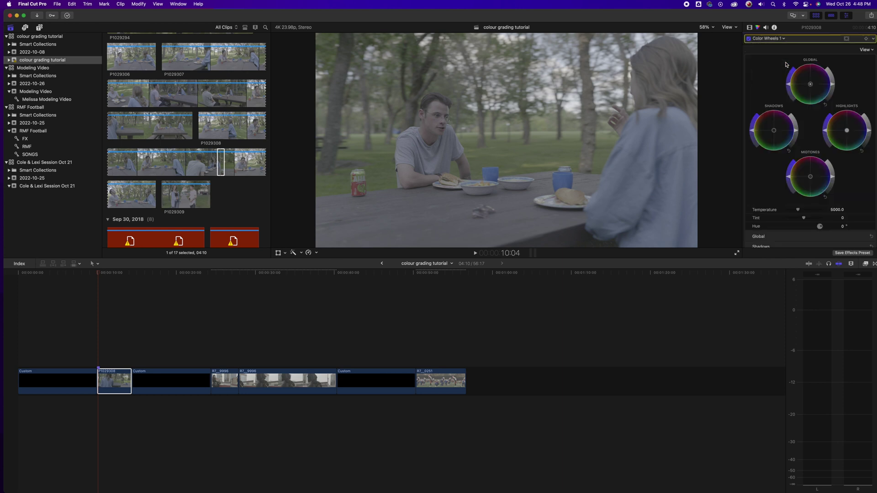
Display the video scopes enlarged as a Waveform with RGB Overlay, and return to the color corrections of timeline clip P1029308
{"action": "key", "text": "super+7"}
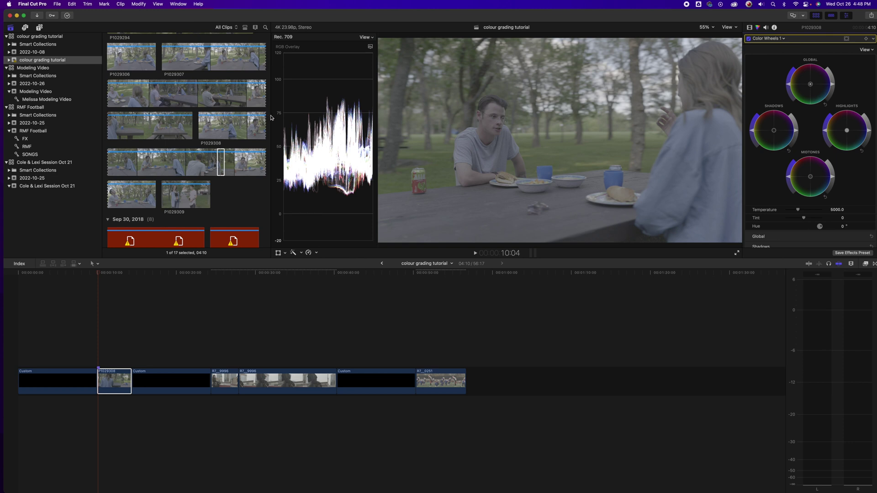
{"action": "left_click_drag", "start_coordinate": [271, 117], "coordinate": [185, 118]}
{"action": "left_click", "coordinate": [303, 46]}
{"action": "left_click", "coordinate": [310, 73]}
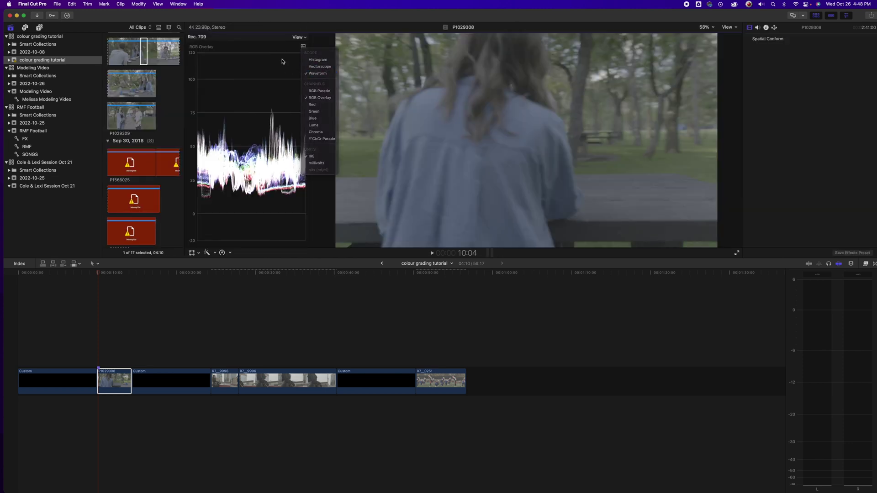
{"action": "left_click", "coordinate": [303, 47]}
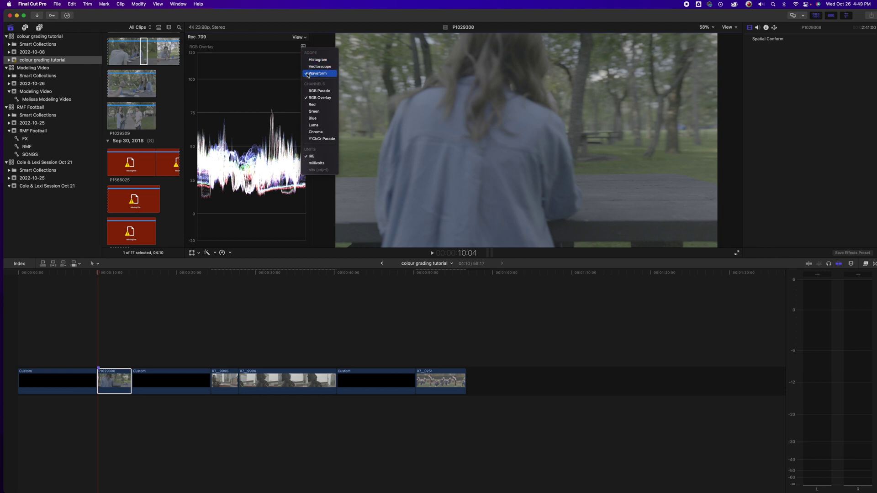
{"action": "left_click", "coordinate": [283, 79]}
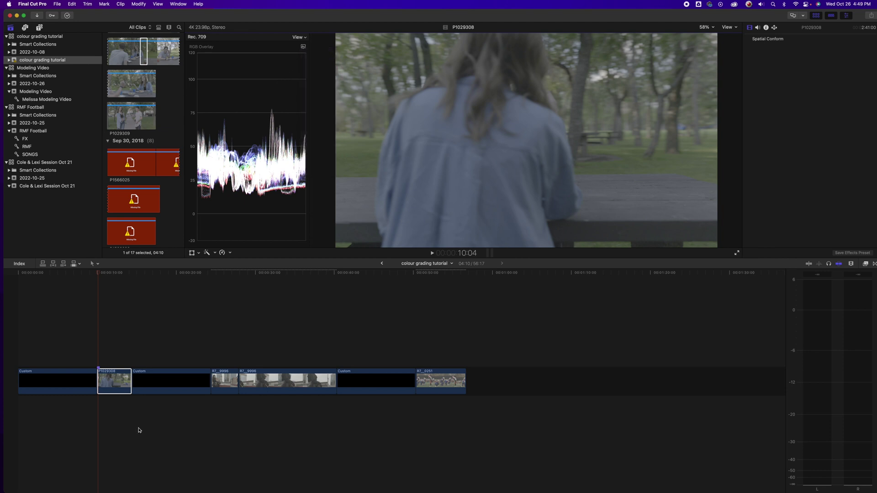
{"action": "left_click", "coordinate": [107, 380]}
{"action": "key", "text": "super+6"}
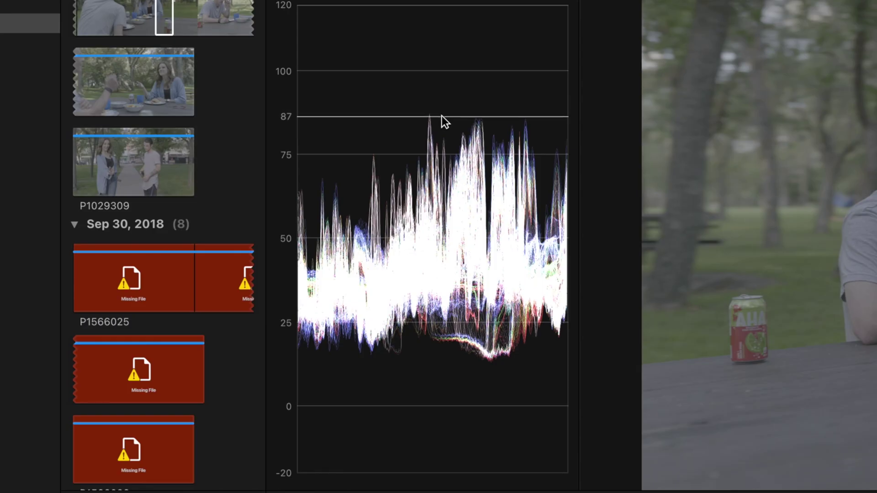
Raise the brightness of the Highlights wheel until the waveform peaks sit just below 100 IRE
{"action": "left_click_drag", "start_coordinate": [431, 117], "coordinate": [437, 2]}
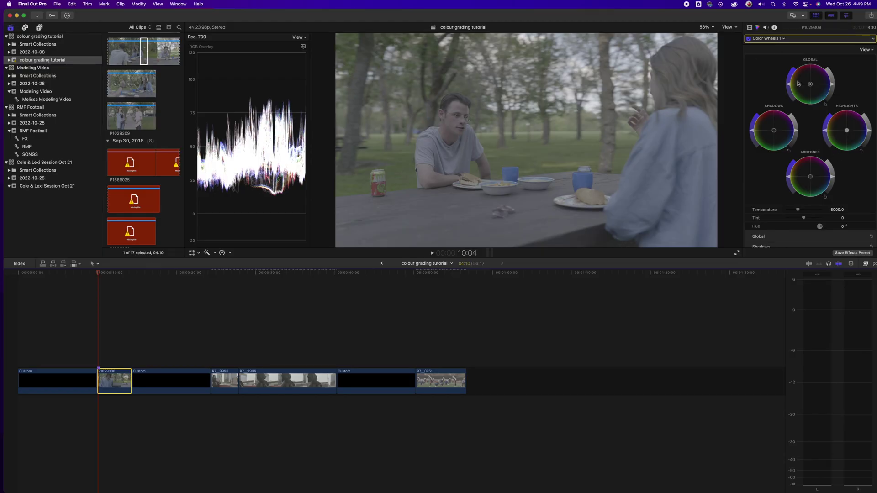
{"action": "left_click_drag", "start_coordinate": [869, 134], "coordinate": [762, 2]}
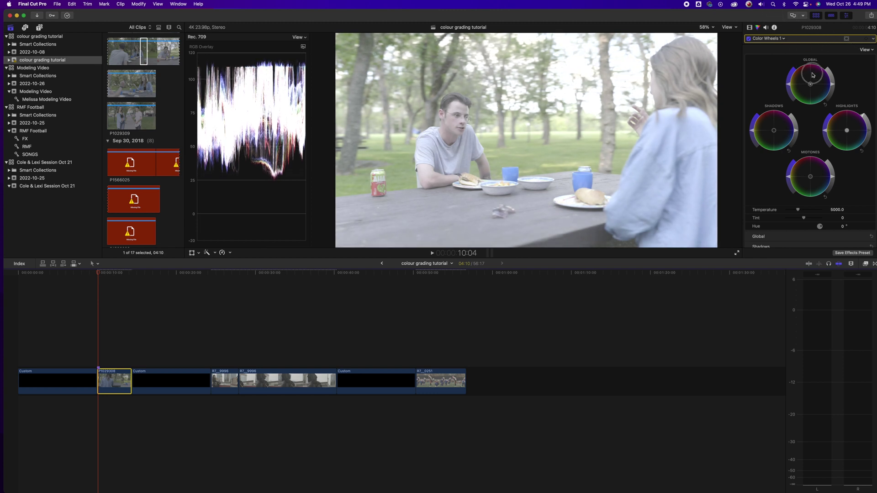
{"action": "mouse_move", "coordinate": [863, 120]}
{"action": "left_mouse_down"}
{"action": "mouse_move", "coordinate": [863, 143]}
{"action": "mouse_move", "coordinate": [860, 129]}
{"action": "left_mouse_up"}
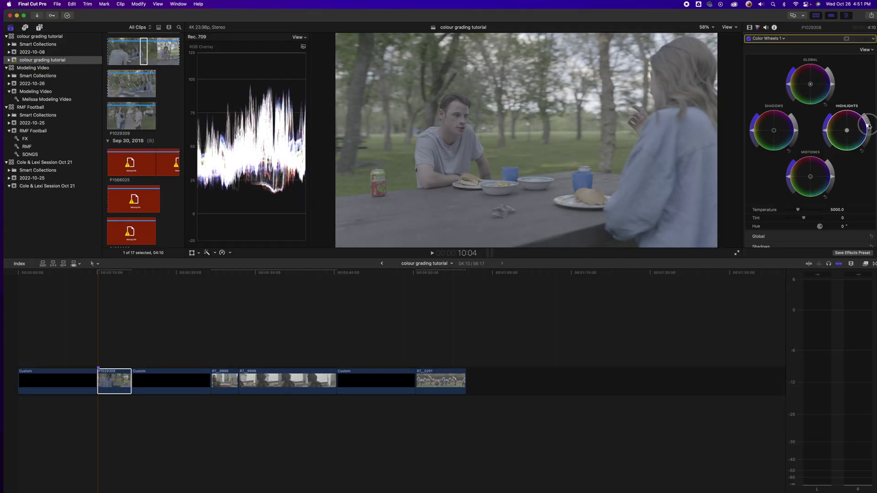
{"action": "left_click_drag", "start_coordinate": [867, 124], "coordinate": [867, 120]}
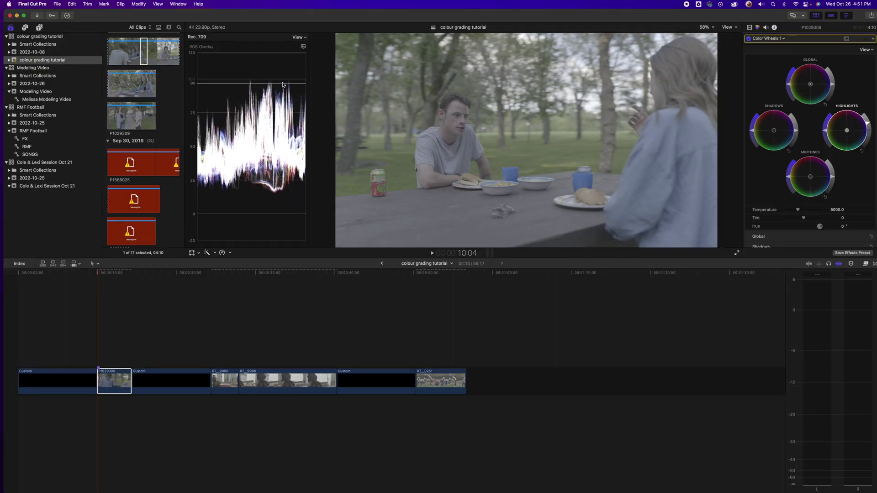
Lower the Shadows brightness until the darkest waveform parts reach about 0 IRE, and slightly lower the Midtones brightness
{"action": "left_click_drag", "start_coordinate": [797, 134], "coordinate": [801, 143]}
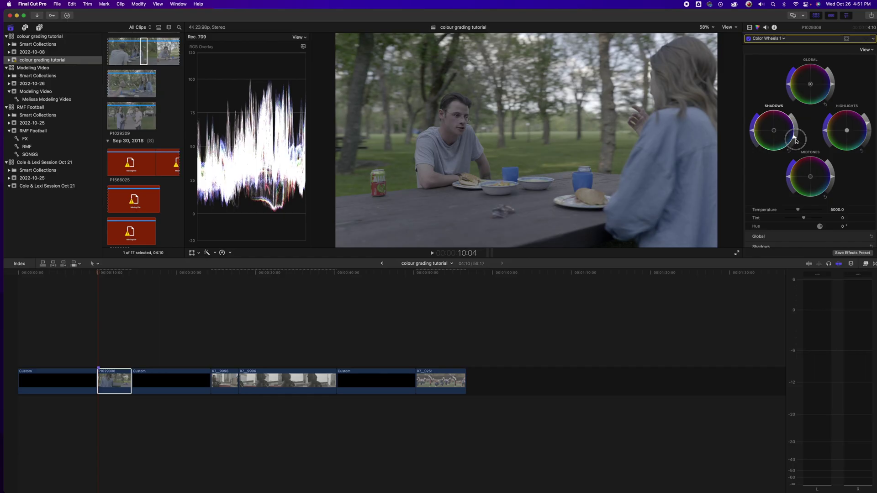
{"action": "left_click_drag", "start_coordinate": [791, 137], "coordinate": [784, 148]}
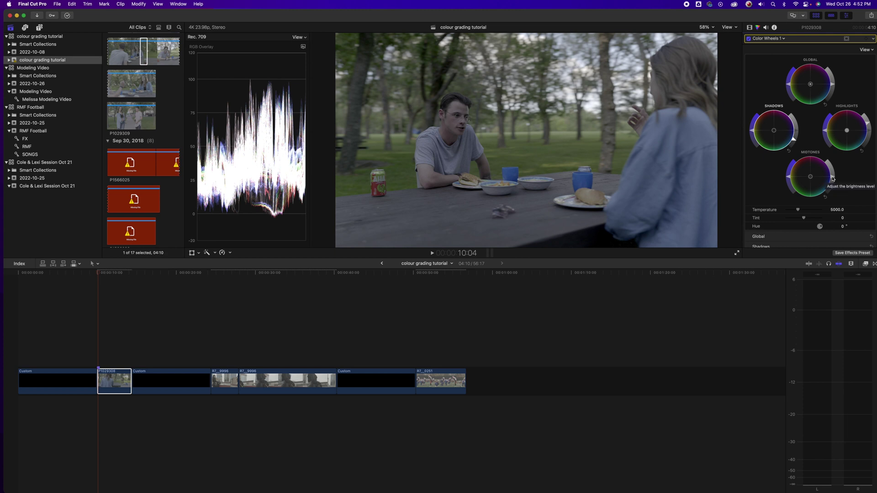
{"action": "left_click_drag", "start_coordinate": [832, 179], "coordinate": [833, 183]}
{"action": "key", "text": "F2"}
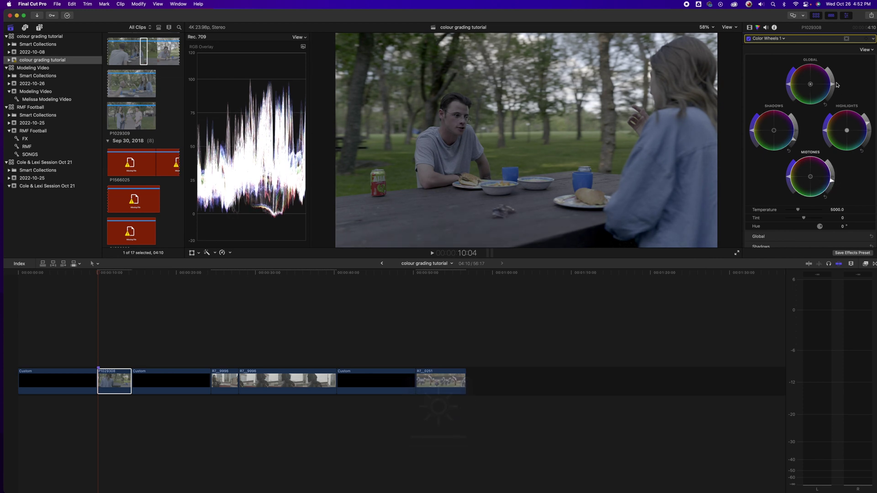
Rebalance the exposure by raising the Global and Highlights brightness and lowering the Shadows to about 0 IRE and the Midtones slightly
{"action": "left_click_drag", "start_coordinate": [832, 87], "coordinate": [833, 81]}
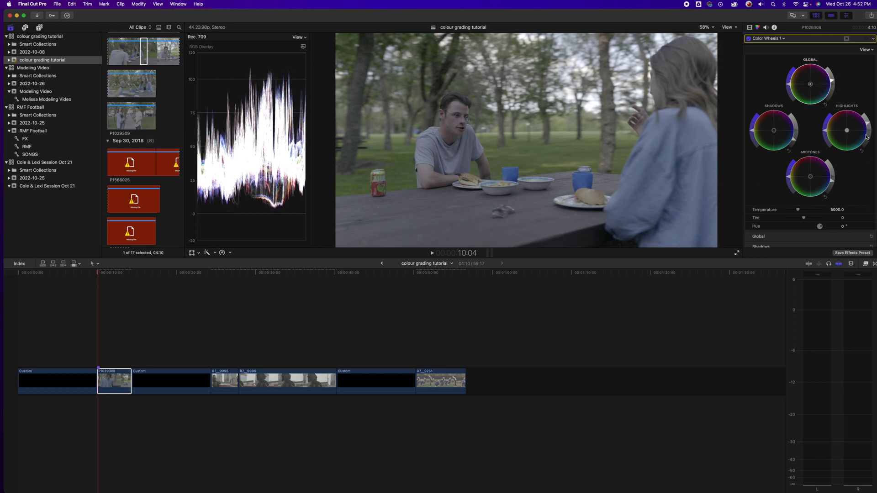
{"action": "left_click_drag", "start_coordinate": [868, 120], "coordinate": [866, 112]}
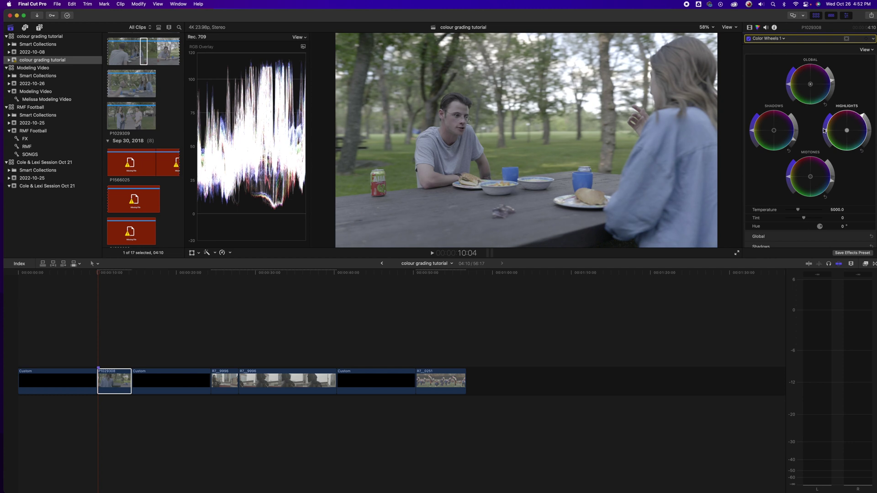
{"action": "left_click_drag", "start_coordinate": [795, 143], "coordinate": [793, 143]}
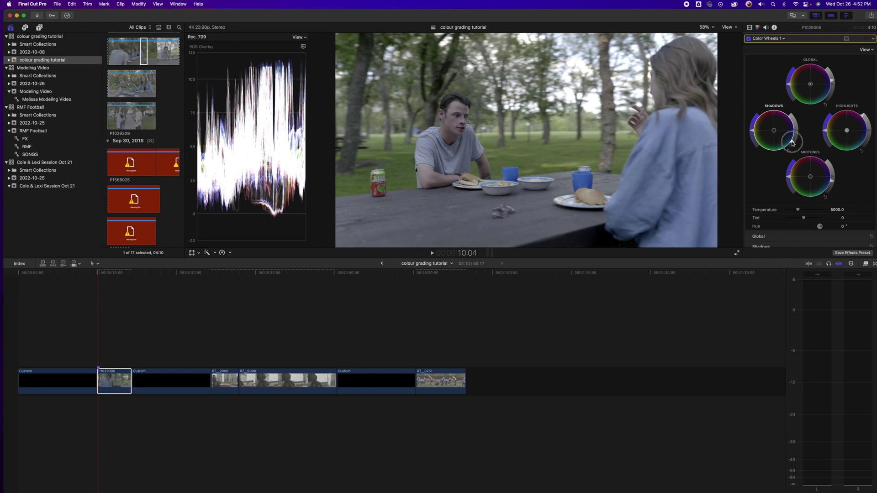
{"action": "left_click_drag", "start_coordinate": [824, 185], "coordinate": [824, 188]}
Raise the saturation of the Highlights, Shadows and Midtones wheels, the midtones moderately, and slightly increase the Highlights brightness
{"action": "left_click_drag", "start_coordinate": [826, 133], "coordinate": [823, 126]}
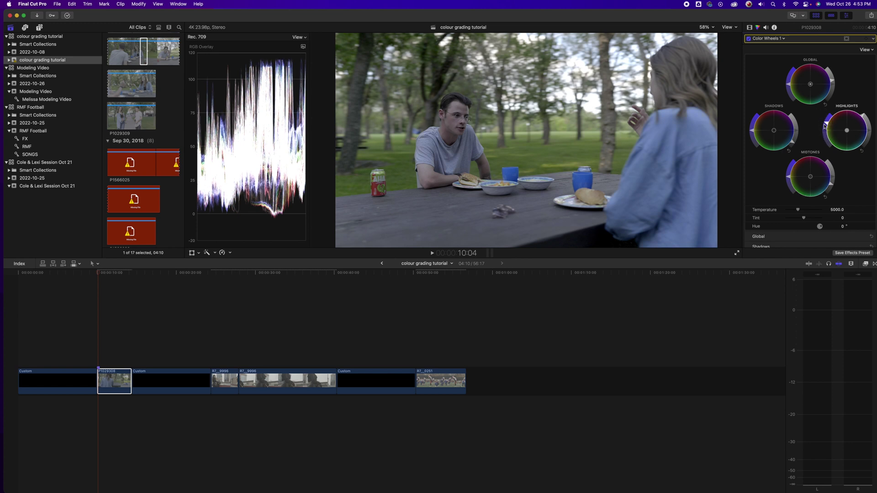
{"action": "left_click_drag", "start_coordinate": [753, 134], "coordinate": [753, 129]}
{"action": "left_click_drag", "start_coordinate": [788, 179], "coordinate": [794, 162]}
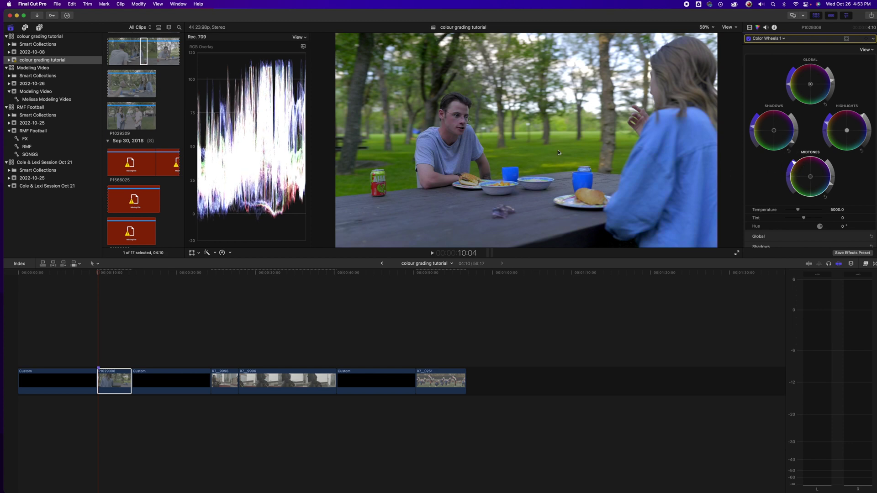
{"action": "left_click_drag", "start_coordinate": [794, 159], "coordinate": [792, 170]}
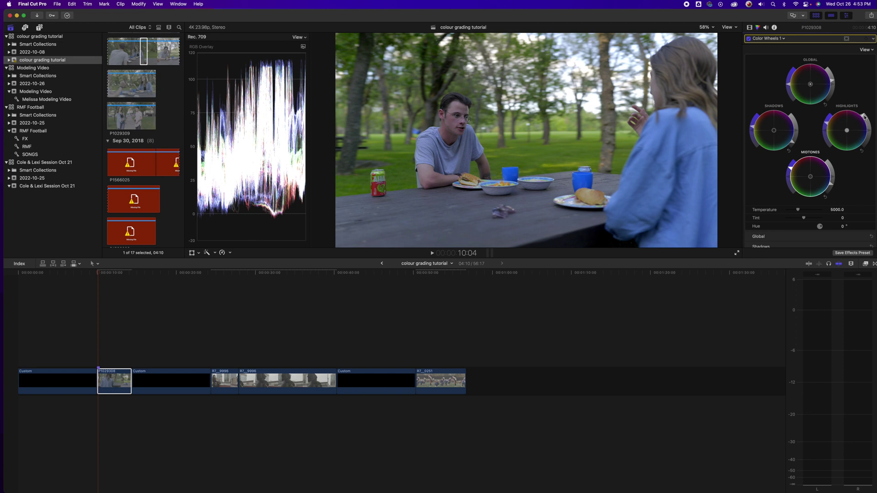
{"action": "left_click_drag", "start_coordinate": [864, 117], "coordinate": [861, 113]}
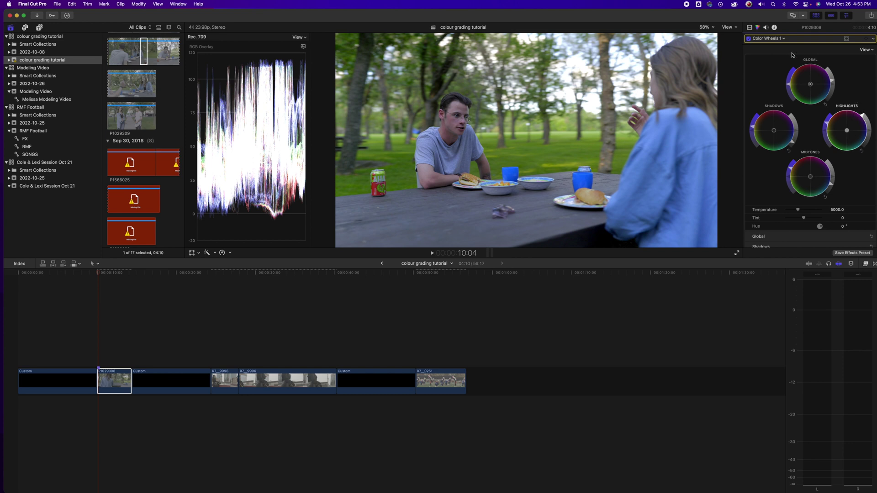
Apply the ColorFinale effect from the Color Finale video effects category to timeline clip P1029308
{"action": "left_click", "coordinate": [775, 40]}
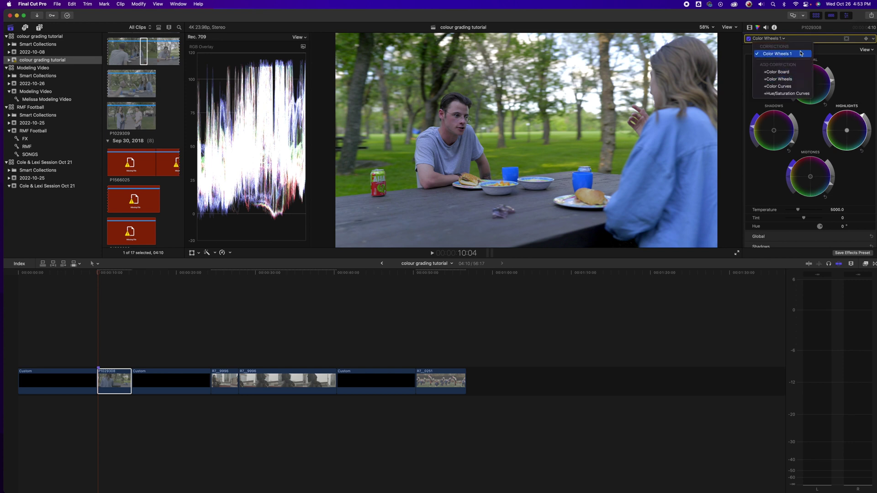
{"action": "left_click", "coordinate": [828, 50]}
{"action": "left_click", "coordinate": [866, 264]}
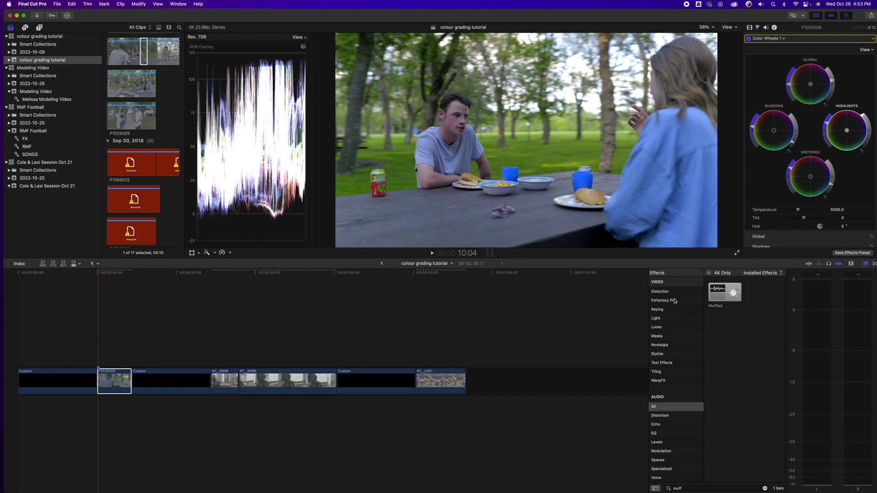
{"action": "scroll", "coordinate": [675, 301], "scroll_direction": "up", "scroll_amount": 5}
{"action": "left_click", "coordinate": [664, 309]}
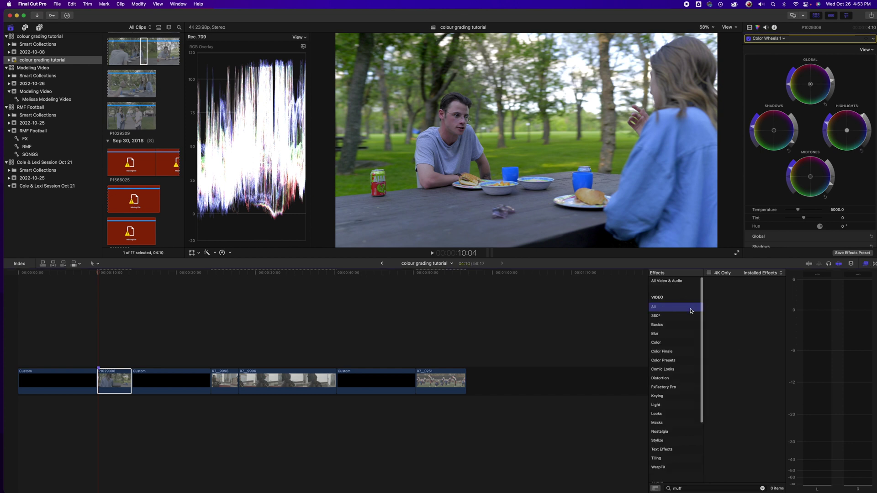
{"action": "left_click", "coordinate": [761, 489]}
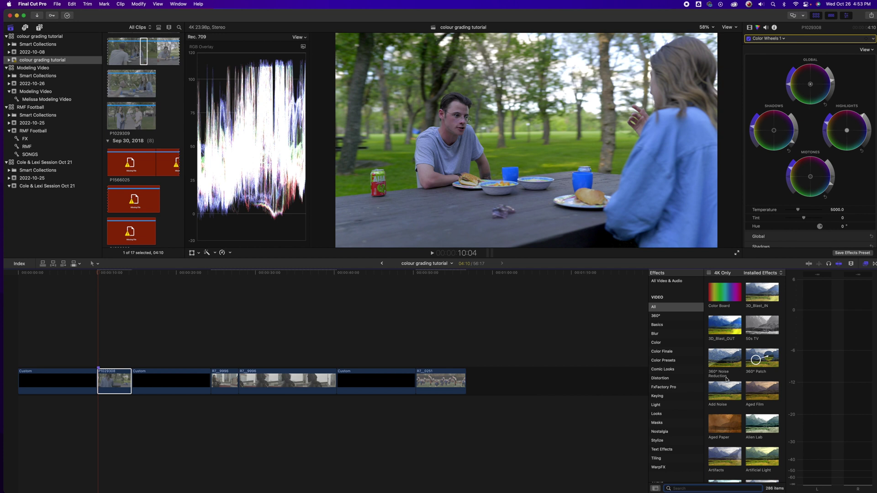
{"action": "left_click", "coordinate": [667, 352]}
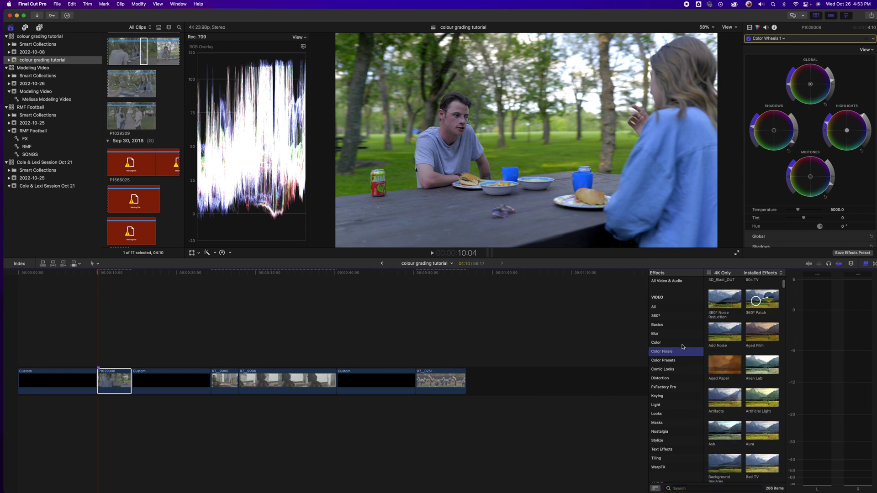
{"action": "left_click_drag", "start_coordinate": [724, 292], "coordinate": [114, 380]}
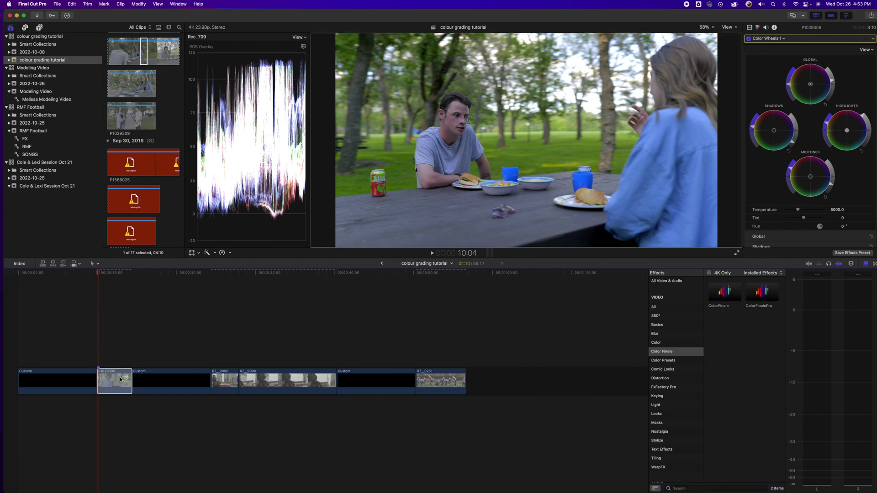
Insert the LUT "LOG Lut 1.0" from the ~/Documents collection as a Color Finale layer and set its opacity to 16%
{"action": "scroll", "coordinate": [765, 185], "scroll_direction": "down", "scroll_amount": 2}
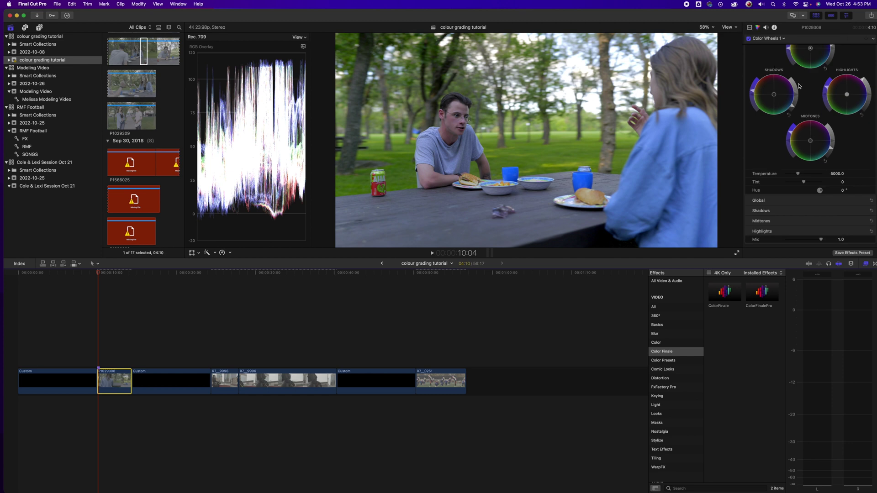
{"action": "left_click", "coordinate": [833, 191]}
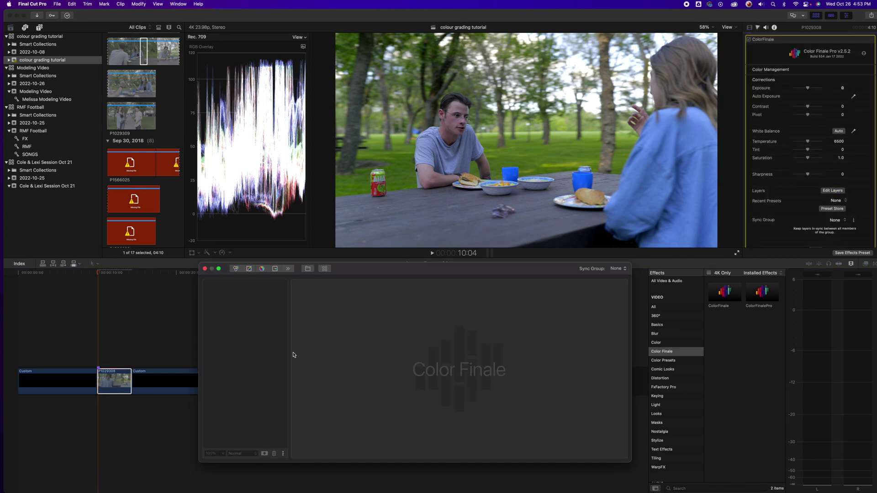
{"action": "left_click", "coordinate": [324, 270]}
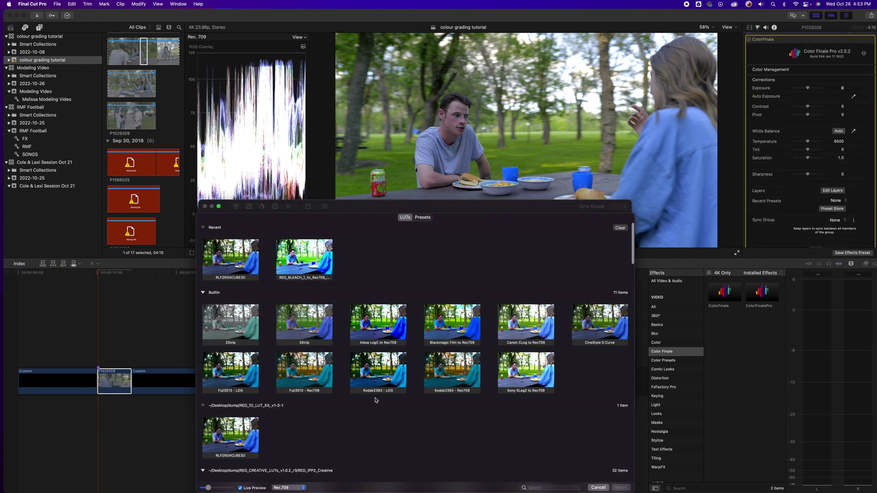
{"action": "scroll", "coordinate": [369, 390], "scroll_direction": "down", "scroll_amount": 5}
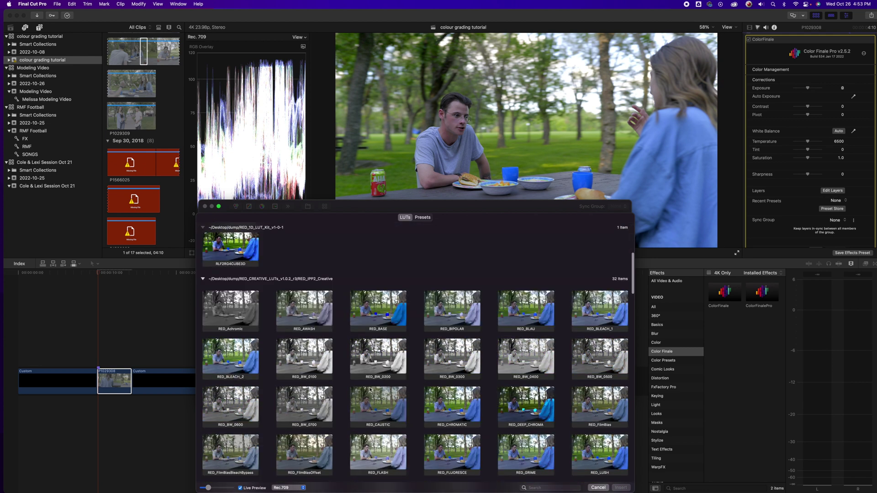
{"action": "scroll", "coordinate": [394, 338], "scroll_direction": "down", "scroll_amount": 15}
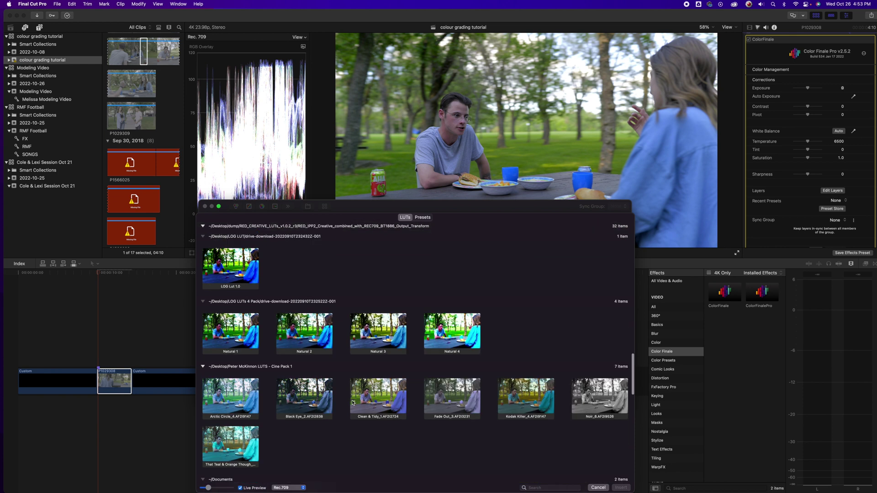
{"action": "scroll", "coordinate": [345, 419], "scroll_direction": "down", "scroll_amount": 3}
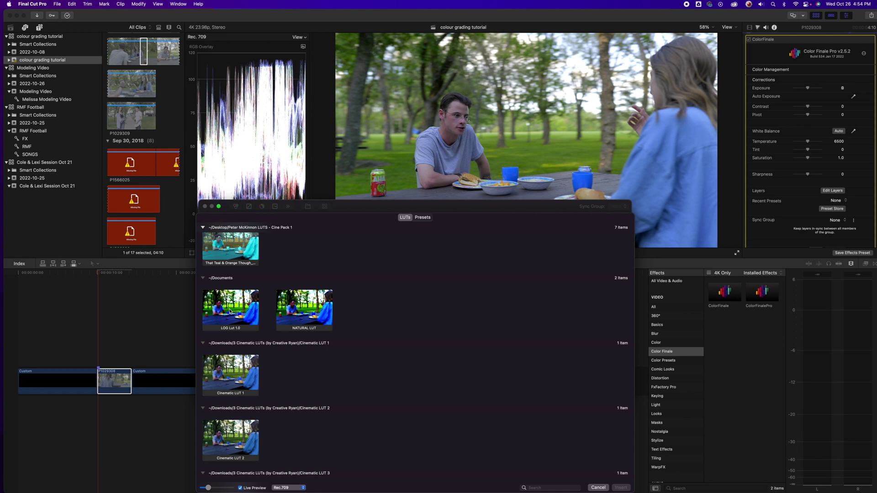
{"action": "left_click", "coordinate": [251, 312]}
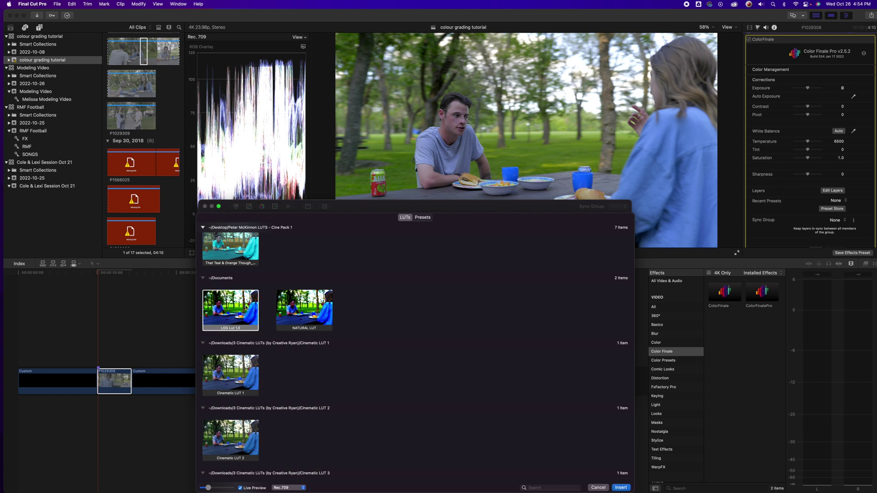
{"action": "left_click", "coordinate": [620, 488]}
{"action": "left_click", "coordinate": [222, 453]}
{"action": "left_click_drag", "start_coordinate": [219, 464], "coordinate": [192, 465]}
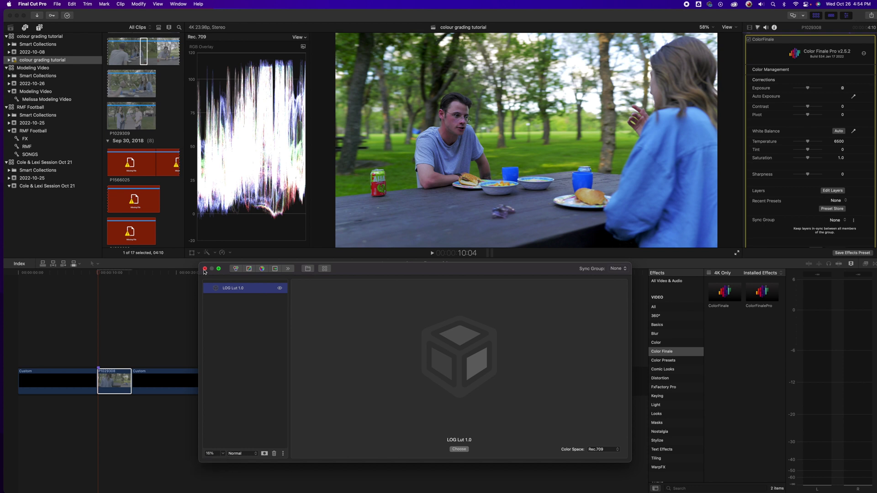
Close the Color Finale layer editor and add a Hue/Saturation Curves correction to clip P1029308
{"action": "left_click", "coordinate": [204, 270]}
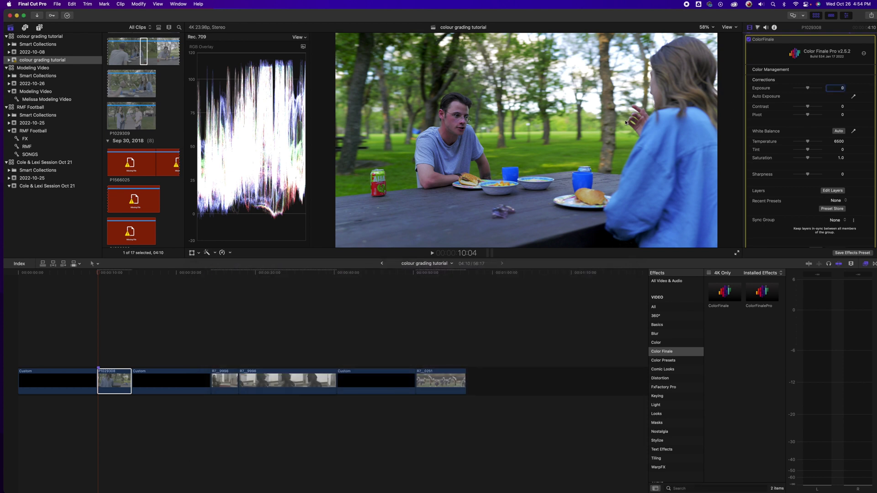
{"action": "left_click", "coordinate": [757, 29]}
{"action": "left_click", "coordinate": [770, 38]}
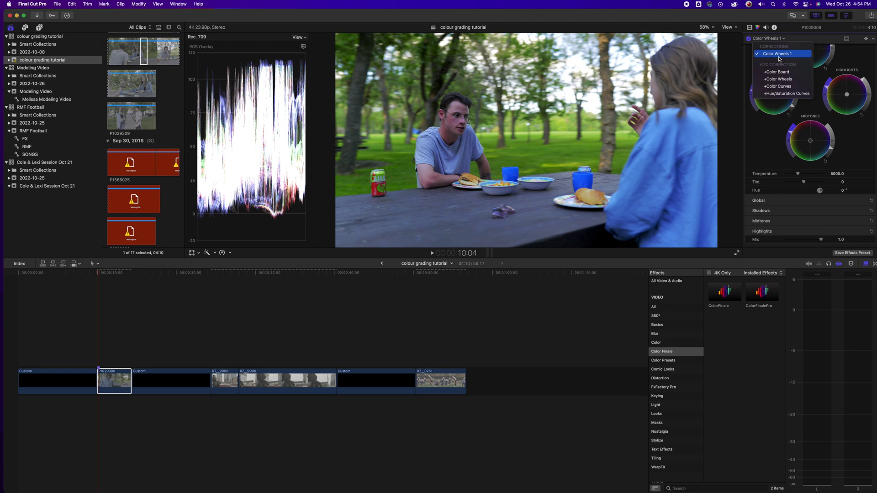
{"action": "left_click", "coordinate": [786, 94]}
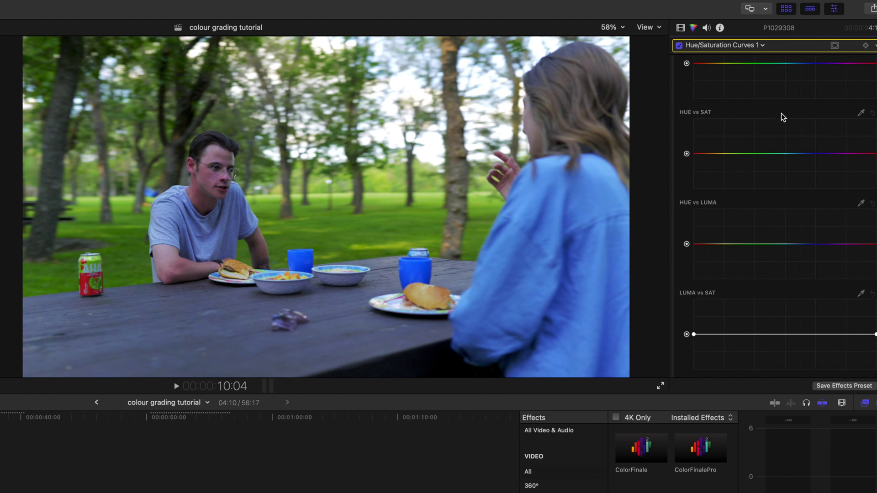
{"action": "scroll", "coordinate": [772, 133], "scroll_direction": "up", "scroll_amount": 3}
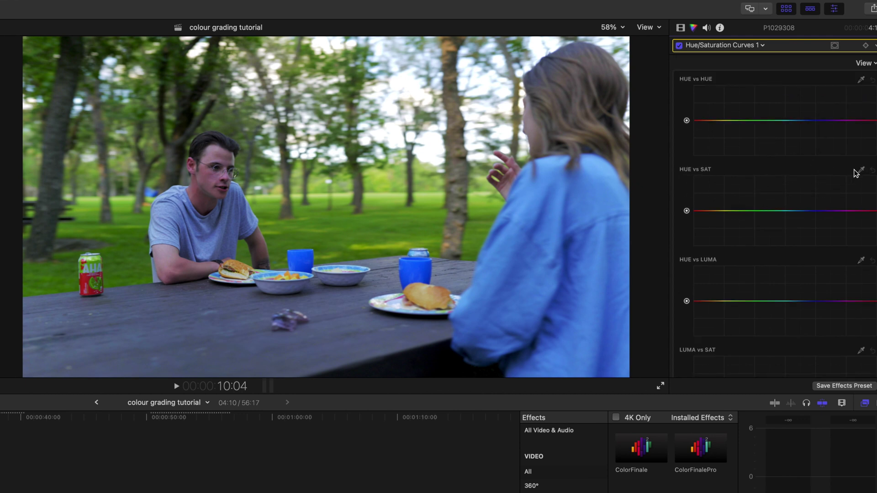
On the Hue vs Sat curve, sample the blue shirt and lower its saturation slightly, then sample the grass and lower the greens moderately
{"action": "left_click", "coordinate": [861, 170]}
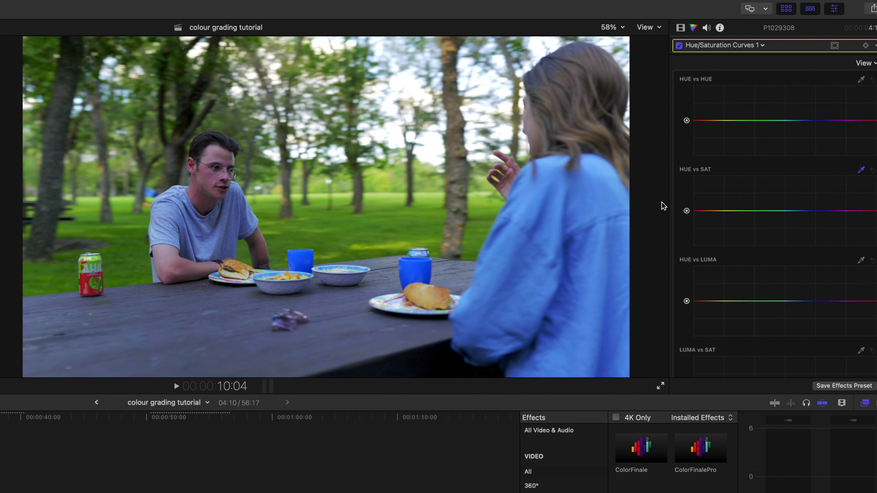
{"action": "left_click", "coordinate": [546, 231]}
{"action": "mouse_move", "coordinate": [804, 214]}
{"action": "left_mouse_down"}
{"action": "mouse_move", "coordinate": [808, 247]}
{"action": "mouse_move", "coordinate": [804, 176]}
{"action": "mouse_move", "coordinate": [804, 214]}
{"action": "left_mouse_up"}
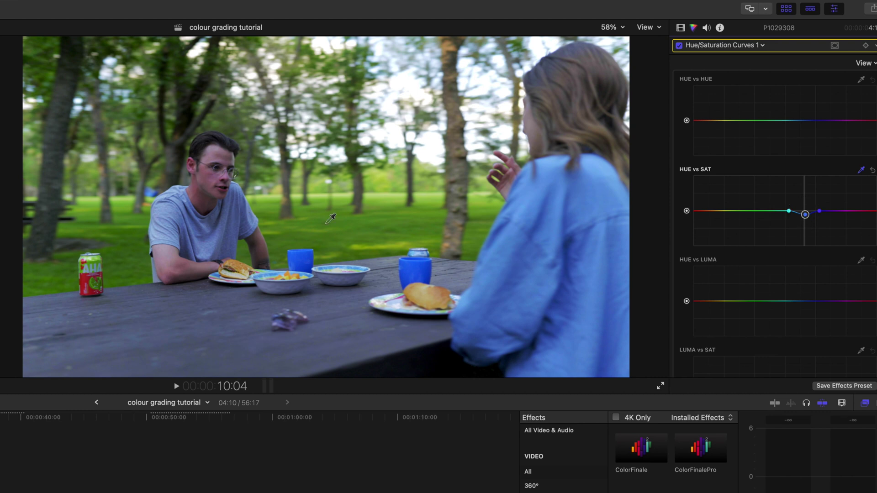
{"action": "left_click", "coordinate": [361, 214]}
{"action": "left_click_drag", "start_coordinate": [740, 213], "coordinate": [740, 226]}
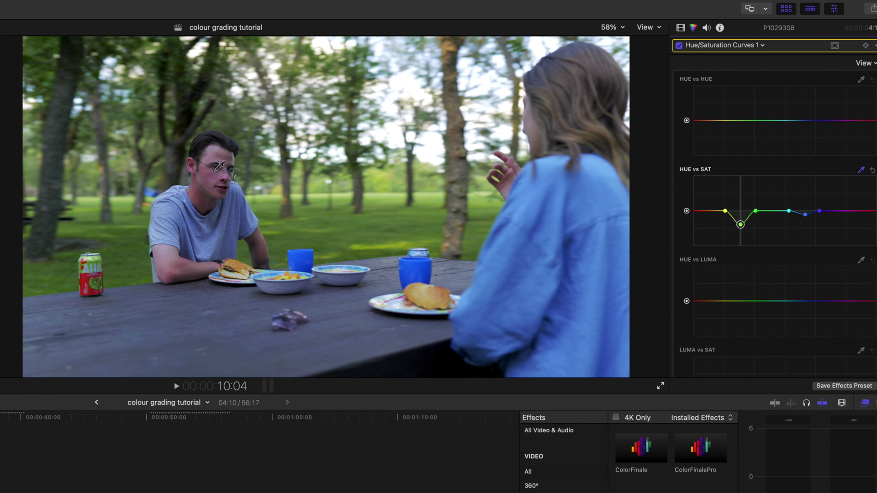
On the Hue vs Sat curve, lower the red point of the man's skin tone slightly and raise a neighbouring magenta point just above neutral
{"action": "left_click", "coordinate": [866, 211]}
{"action": "left_click_drag", "start_coordinate": [866, 211], "coordinate": [868, 220]}
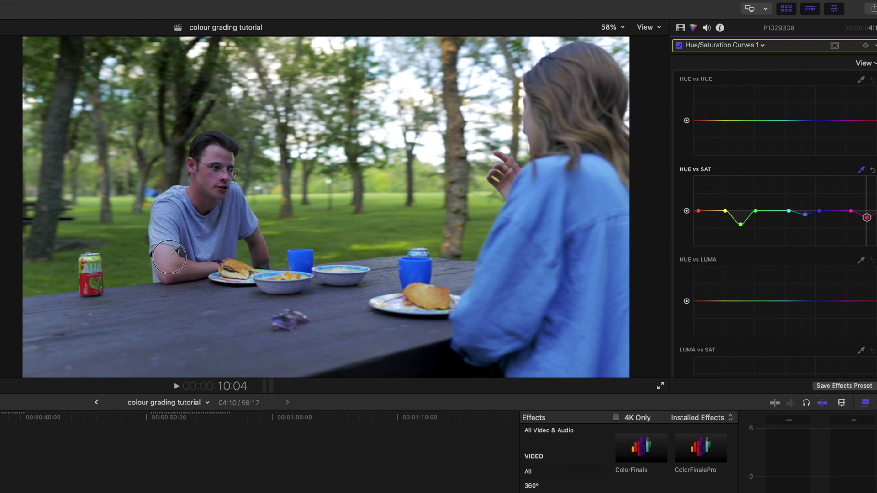
{"action": "left_click", "coordinate": [857, 216]}
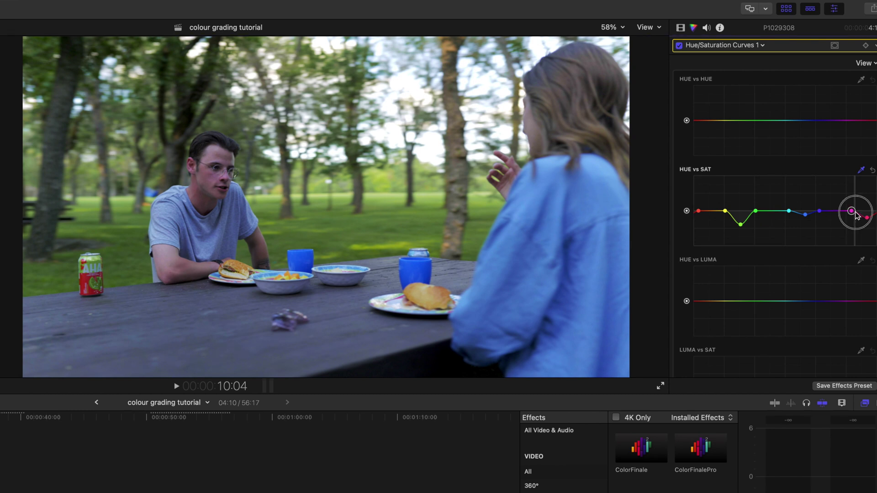
{"action": "left_click_drag", "start_coordinate": [857, 216], "coordinate": [857, 217]}
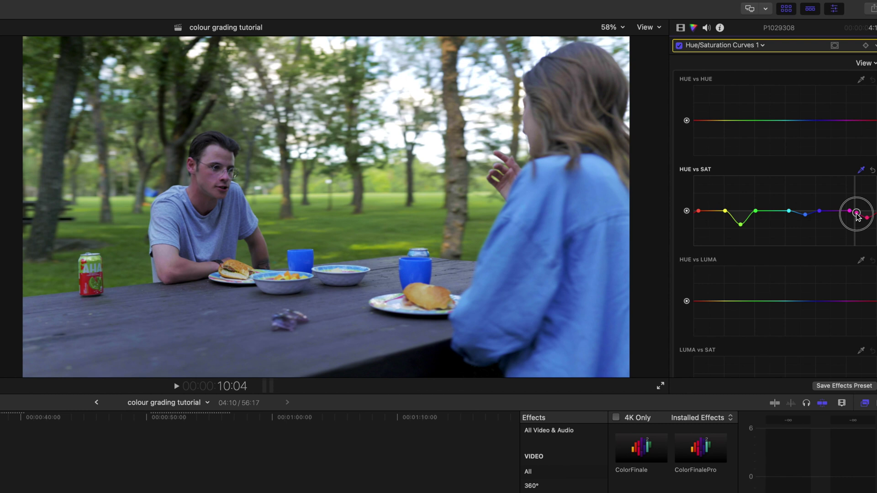
{"action": "left_click_drag", "start_coordinate": [856, 213], "coordinate": [856, 209]}
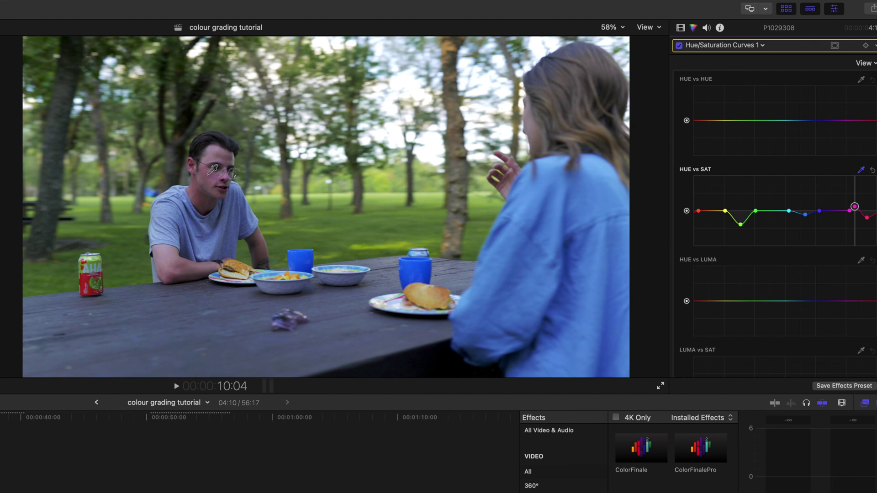
Sample the man's face for the Hue vs Luma curve and adjust the brightness of his skin tone slightly
{"action": "scroll", "coordinate": [708, 228], "scroll_direction": "down", "scroll_amount": 2}
{"action": "left_click", "coordinate": [860, 209]}
{"action": "left_click", "coordinate": [210, 172]}
{"action": "left_click_drag", "start_coordinate": [867, 247], "coordinate": [863, 245]}
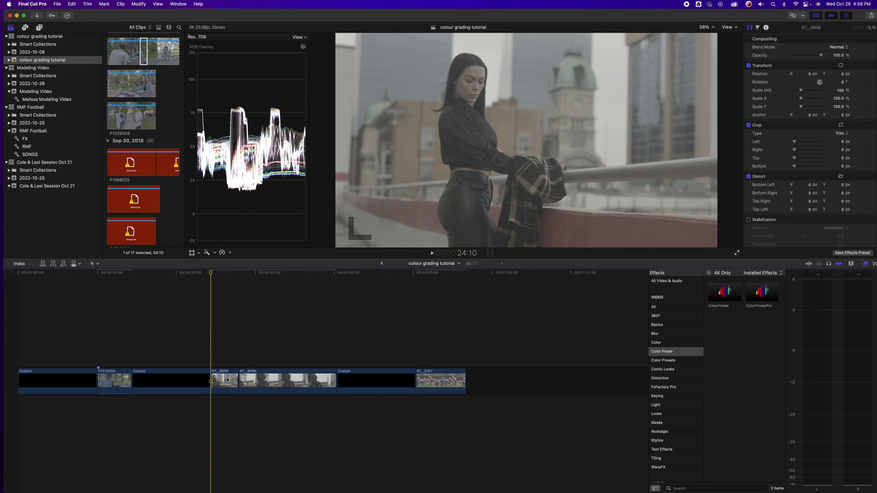
Select the first R7__9996 clip in the timeline and add a Color Wheels correction to it
{"action": "left_click", "coordinate": [227, 380]}
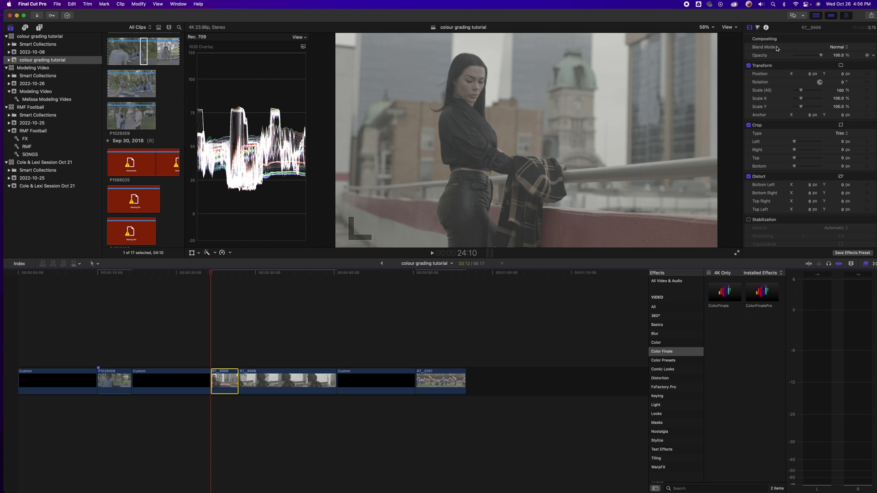
{"action": "left_click", "coordinate": [757, 27]}
{"action": "left_click", "coordinate": [752, 38]}
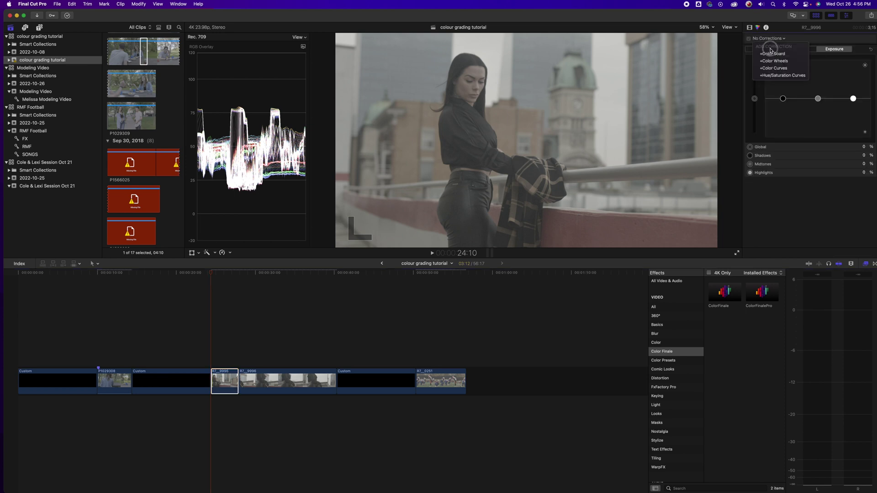
{"action": "left_click", "coordinate": [771, 53]}
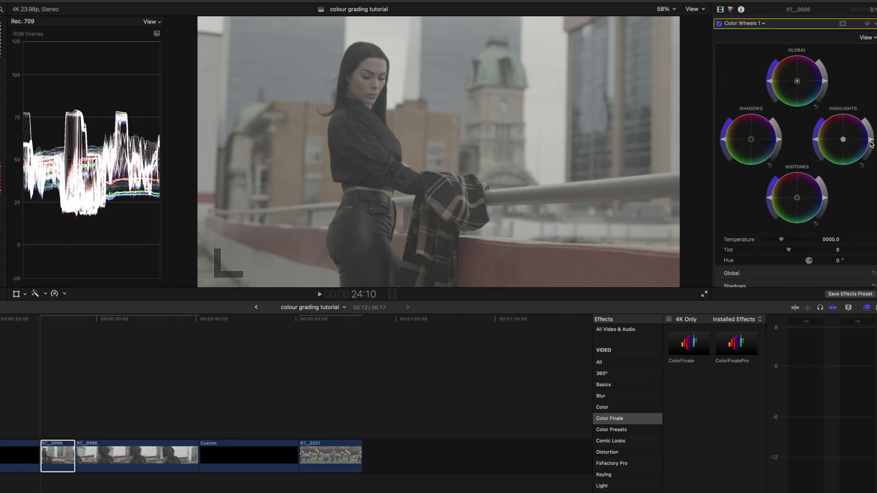
Raise the Highlights brightness to nearly 110 IRE and lower the Shadows and Midtones until the blacks sit at about 0 IRE
{"action": "left_click_drag", "start_coordinate": [871, 145], "coordinate": [871, 129]}
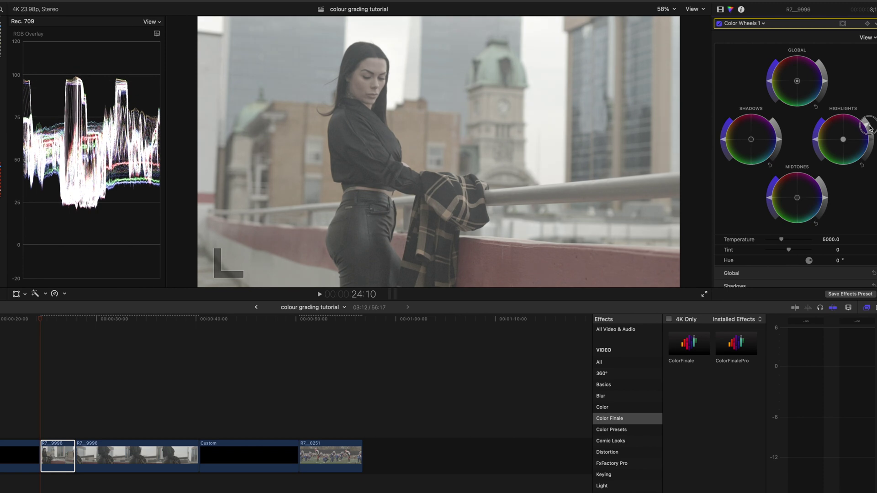
{"action": "mouse_move", "coordinate": [84, 90]}
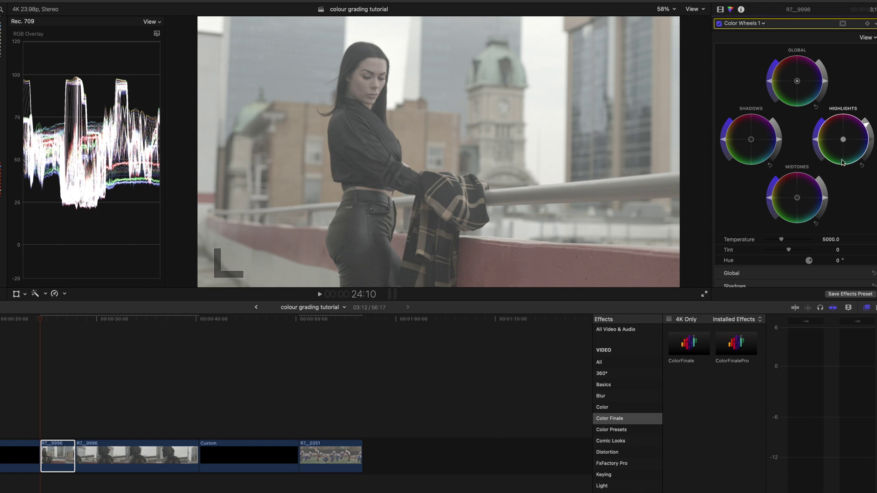
{"action": "left_click_drag", "start_coordinate": [867, 127], "coordinate": [862, 103]}
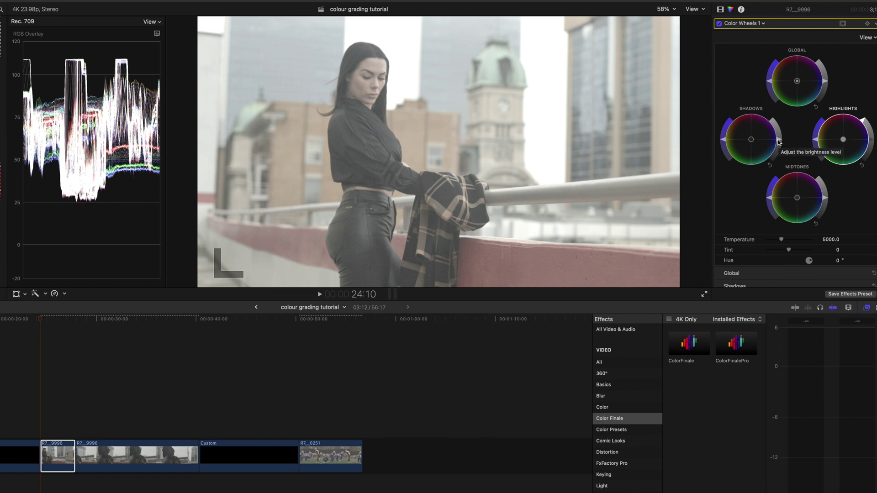
{"action": "left_click_drag", "start_coordinate": [779, 143], "coordinate": [776, 155]}
{"action": "left_click_drag", "start_coordinate": [824, 197], "coordinate": [828, 216]}
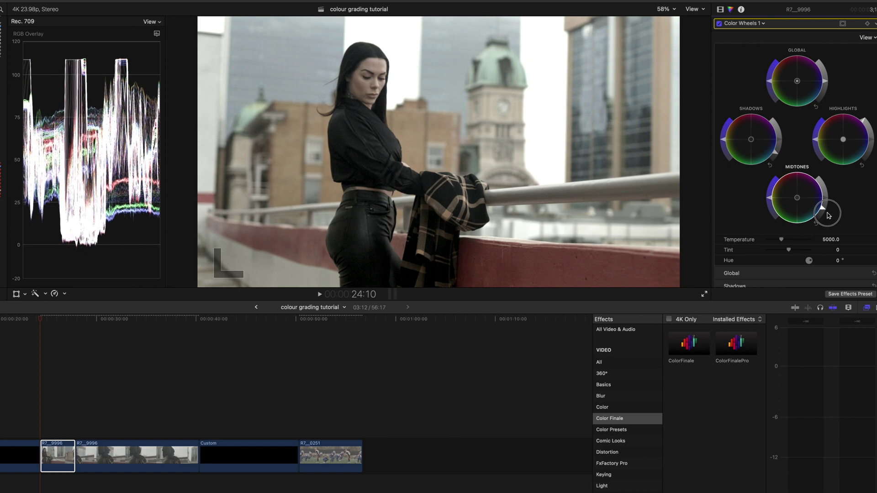
{"action": "left_click_drag", "start_coordinate": [829, 215], "coordinate": [829, 216]}
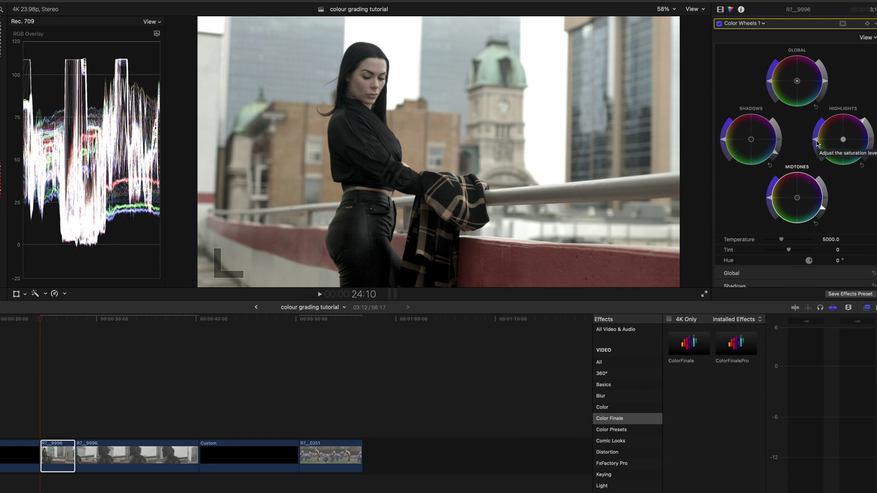
Raise the saturation of the Highlights wheel strongly and the Shadows wheel moderately, and fine-tune the Midtones saturation
{"action": "left_click_drag", "start_coordinate": [817, 143], "coordinate": [824, 111]}
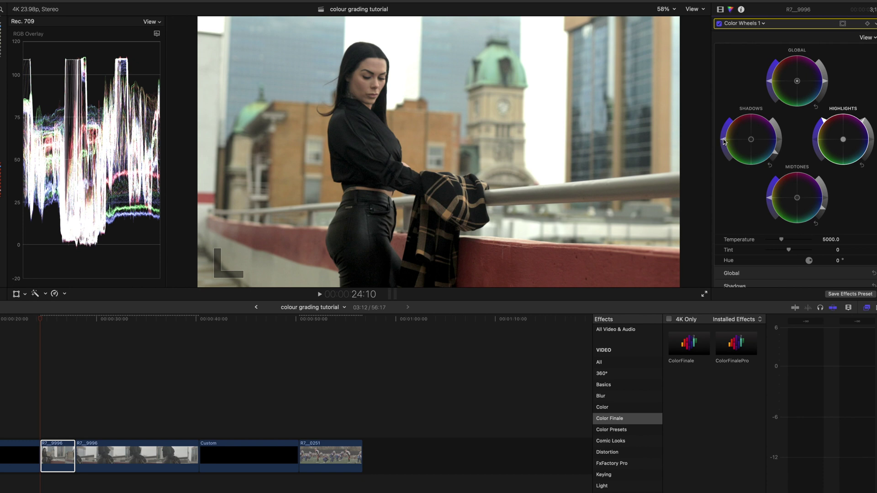
{"action": "left_click_drag", "start_coordinate": [728, 134], "coordinate": [729, 134]}
{"action": "left_click_drag", "start_coordinate": [772, 205], "coordinate": [768, 199]}
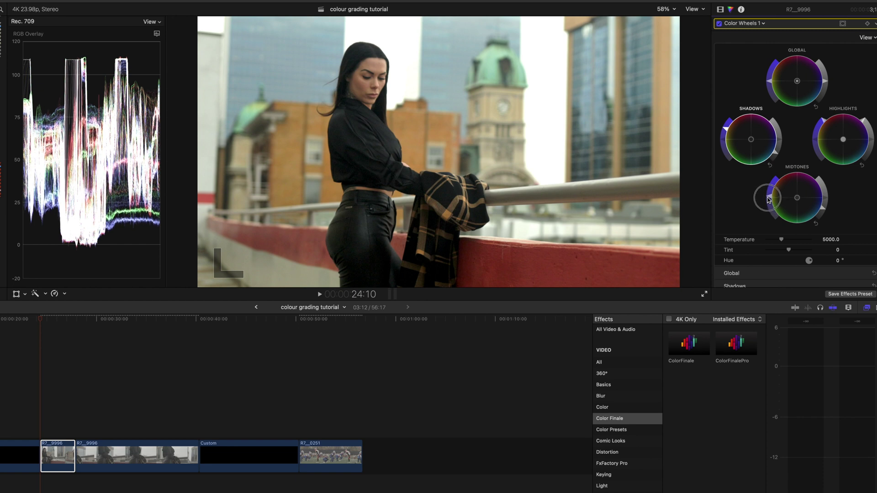
{"action": "mouse_move", "coordinate": [768, 200]}
{"action": "left_mouse_down"}
{"action": "mouse_move", "coordinate": [777, 176]}
{"action": "mouse_move", "coordinate": [769, 200]}
{"action": "left_mouse_up"}
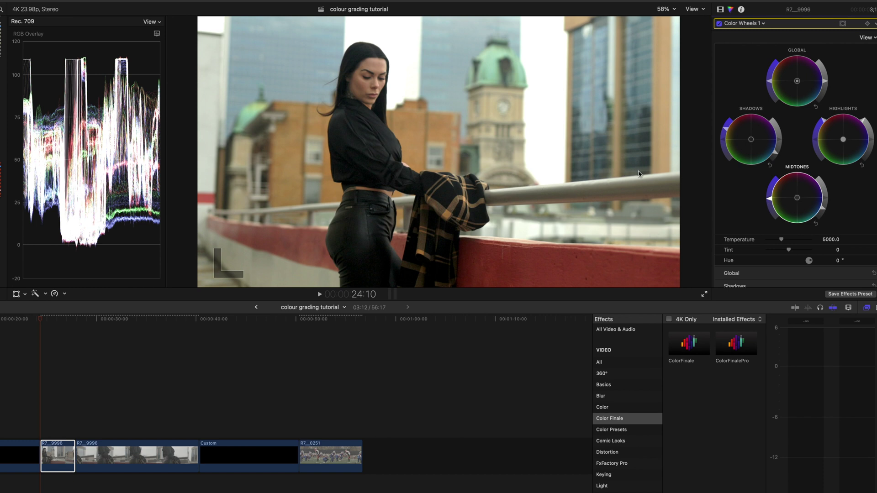
Add a Hue/Saturation Curves correction and apply the ColorFinale effect to the first R7__9996 clip
{"action": "left_click", "coordinate": [744, 24]}
{"action": "left_click", "coordinate": [758, 57]}
{"action": "left_click_drag", "start_coordinate": [689, 345], "coordinate": [59, 444]}
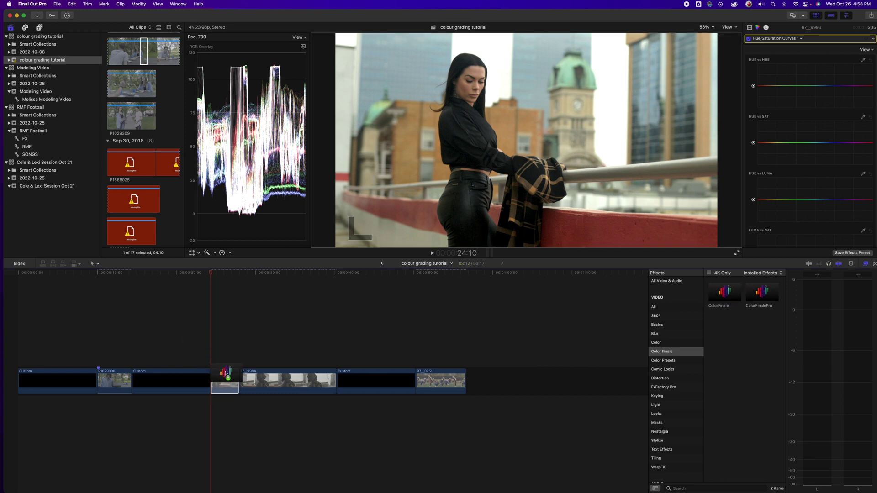
{"action": "left_click_drag", "start_coordinate": [225, 373], "coordinate": [225, 375]}
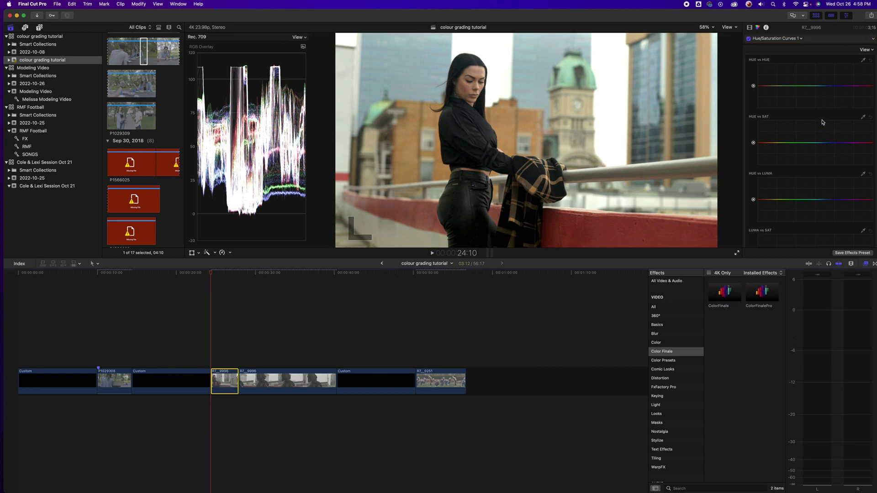
Insert the LUT "Cinematic LUT 3" as a Color Finale layer on the clip and set its opacity to 50%
{"action": "left_click", "coordinate": [832, 224]}
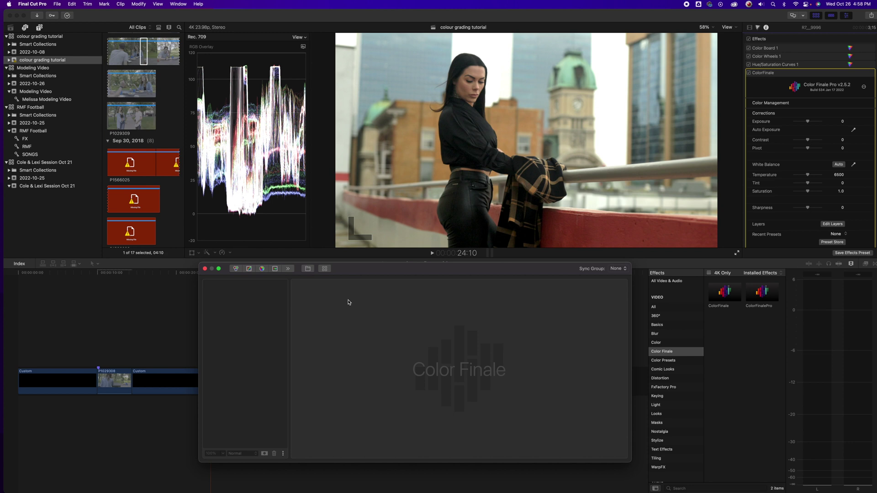
{"action": "left_click", "coordinate": [325, 269]}
{"action": "scroll", "coordinate": [280, 340], "scroll_direction": "down", "scroll_amount": 1}
{"action": "scroll", "coordinate": [245, 324], "scroll_direction": "down", "scroll_amount": 15}
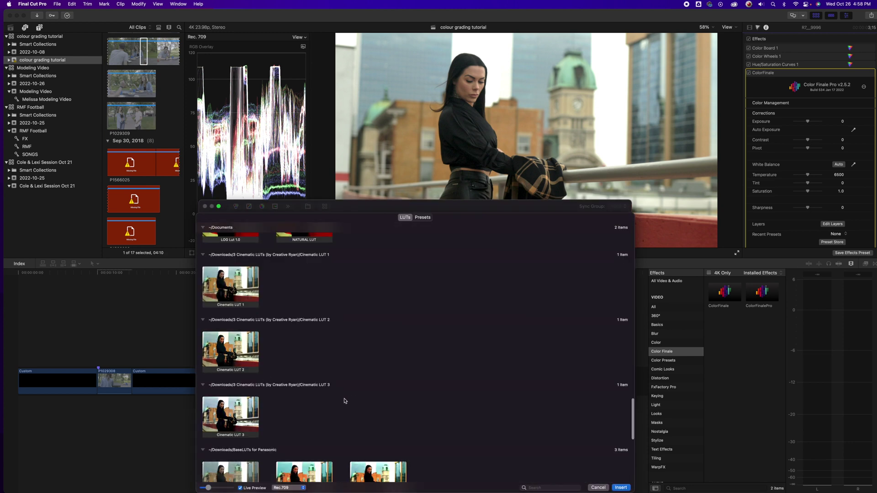
{"action": "left_click", "coordinate": [250, 424]}
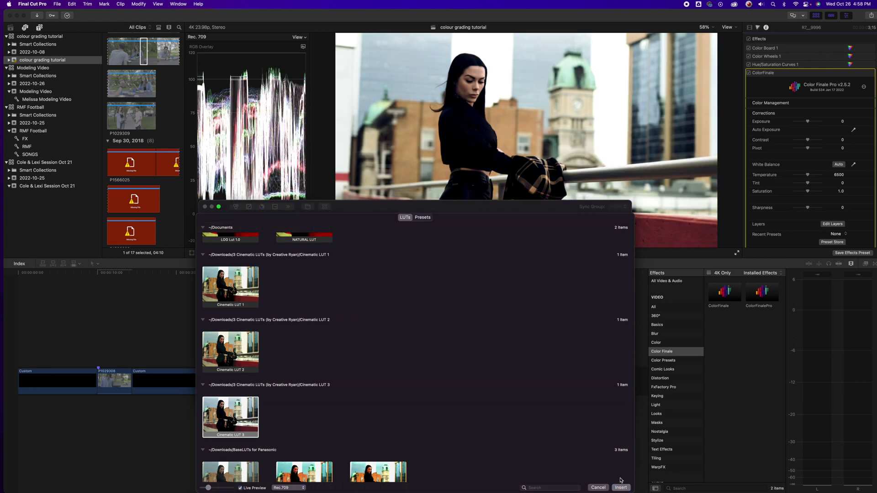
{"action": "left_click", "coordinate": [621, 487]}
{"action": "left_click", "coordinate": [224, 453]}
{"action": "left_click_drag", "start_coordinate": [224, 462], "coordinate": [204, 463]}
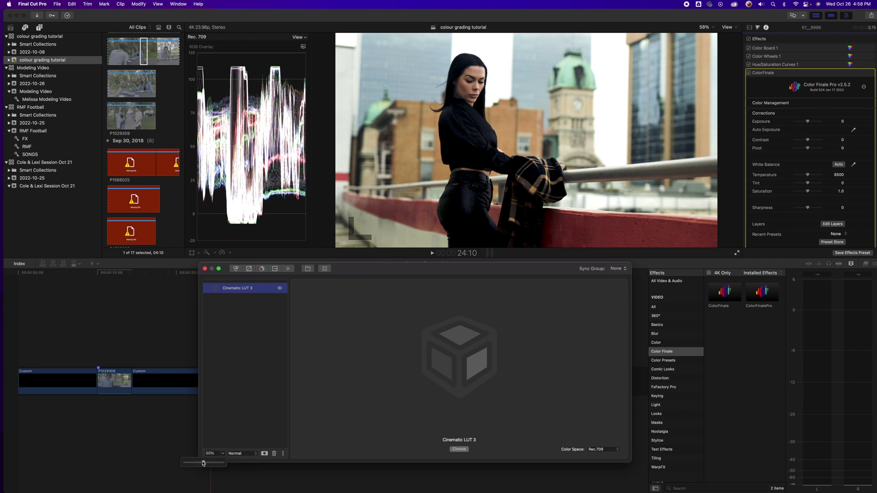
In Color Wheels 1, raise the Shadows brightness and lower the Midtones brightness until the blacks sit at about 0 IRE
{"action": "left_click", "coordinate": [766, 57]}
{"action": "left_click", "coordinate": [849, 57]}
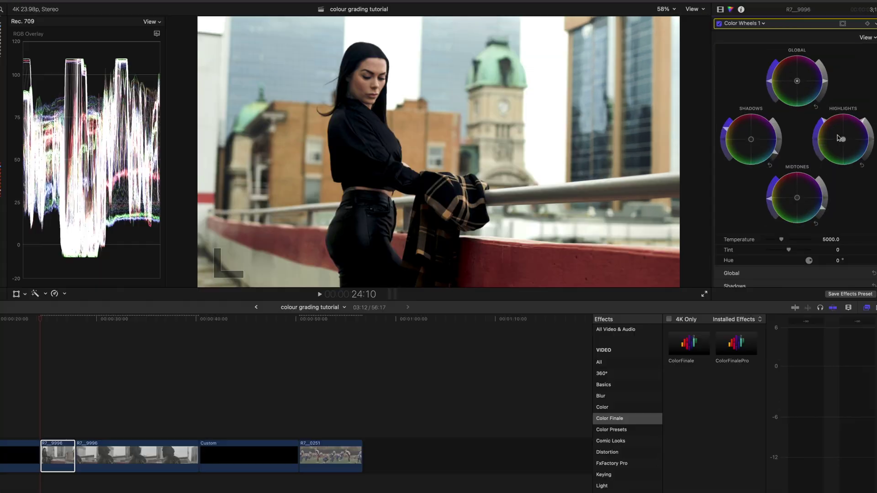
{"action": "left_click_drag", "start_coordinate": [775, 158], "coordinate": [781, 150]}
{"action": "left_click_drag", "start_coordinate": [822, 209], "coordinate": [819, 222]}
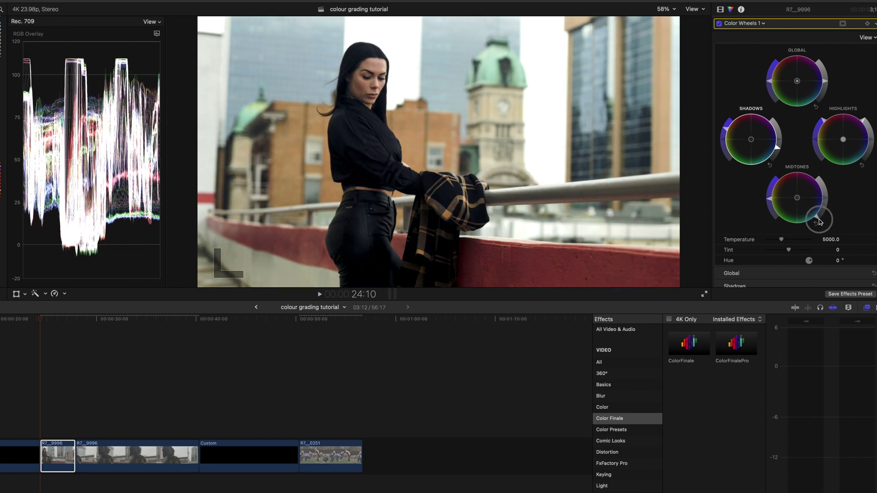
{"action": "left_click_drag", "start_coordinate": [820, 222], "coordinate": [819, 215]}
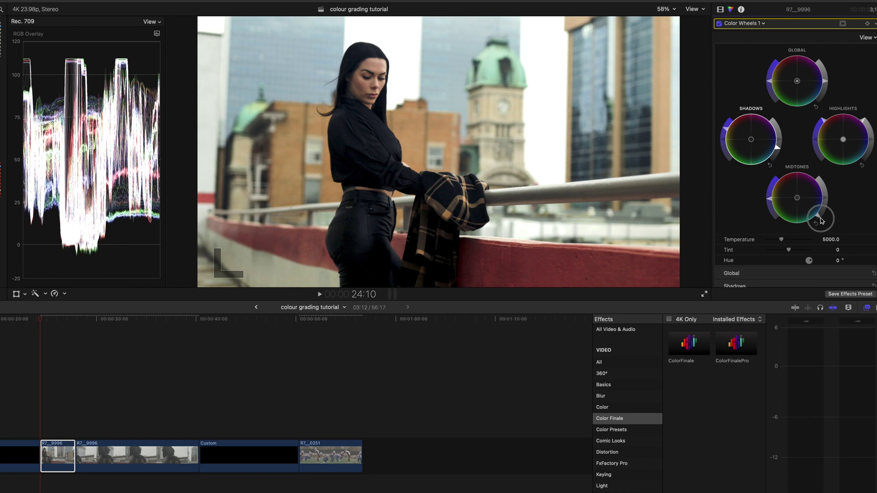
{"action": "left_click_drag", "start_coordinate": [778, 146], "coordinate": [786, 149]}
{"action": "left_click_drag", "start_coordinate": [822, 211], "coordinate": [814, 223]}
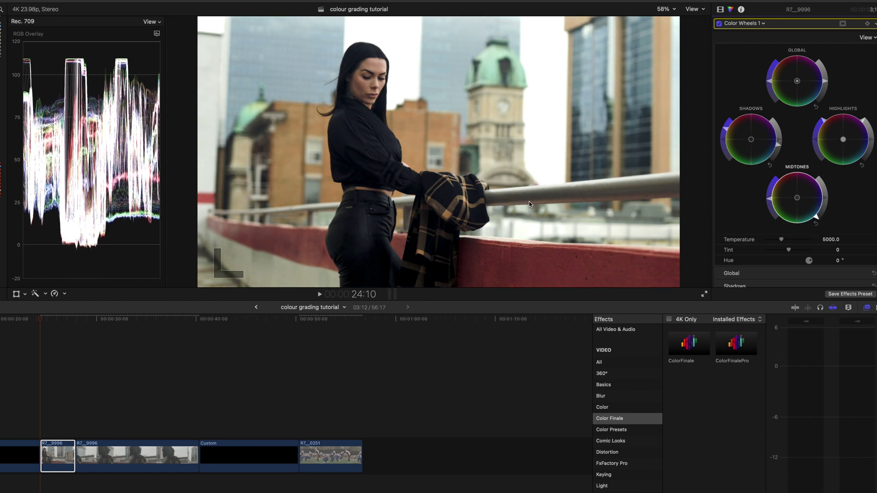
Add a second Hue/Saturation Curves correction, sample the woman's skin tone for Hue vs Sat and slightly raise its saturation
{"action": "left_click", "coordinate": [760, 23]}
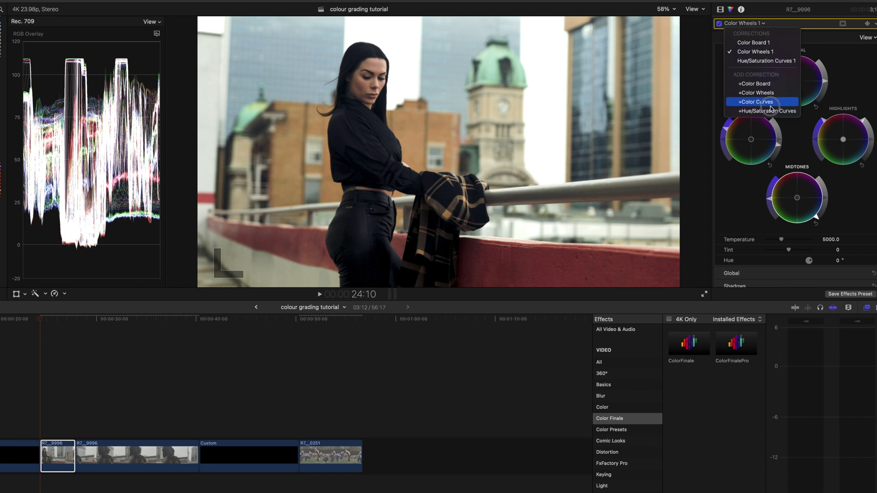
{"action": "left_click", "coordinate": [767, 111]}
{"action": "left_click", "coordinate": [864, 123]}
{"action": "left_click", "coordinate": [368, 80]}
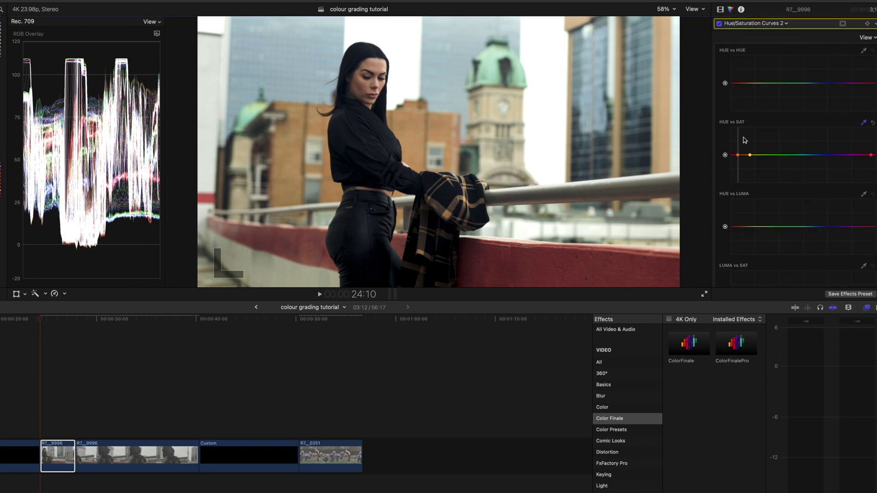
{"action": "left_click_drag", "start_coordinate": [736, 156], "coordinate": [738, 152]}
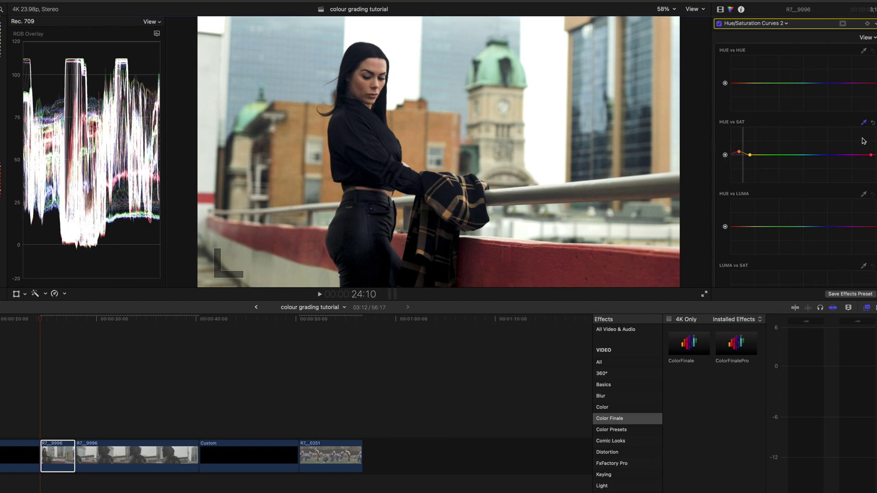
On the Hue vs Sat curve, lower the yellow-orange slightly and strongly desaturate the dome's green and the glass building's blue
{"action": "left_click_drag", "start_coordinate": [746, 156], "coordinate": [795, 179]}
{"action": "left_click", "coordinate": [501, 63]}
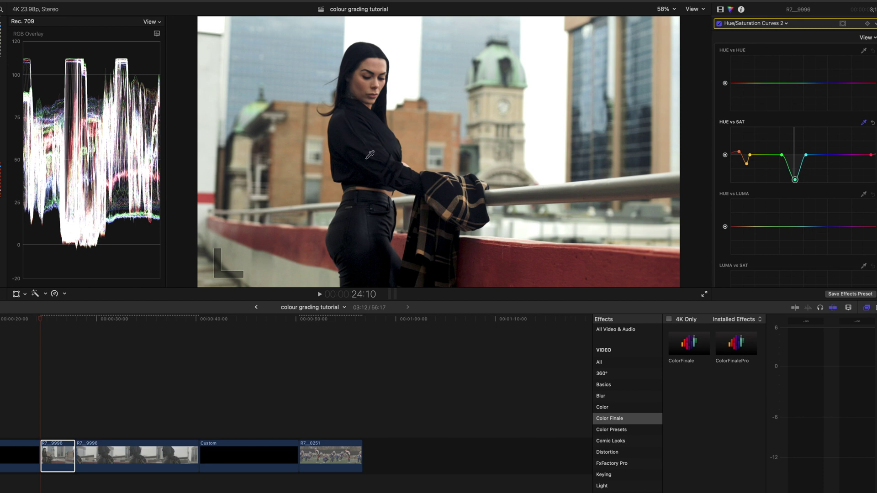
{"action": "left_click", "coordinate": [584, 94]}
{"action": "left_click_drag", "start_coordinate": [813, 156], "coordinate": [817, 185]}
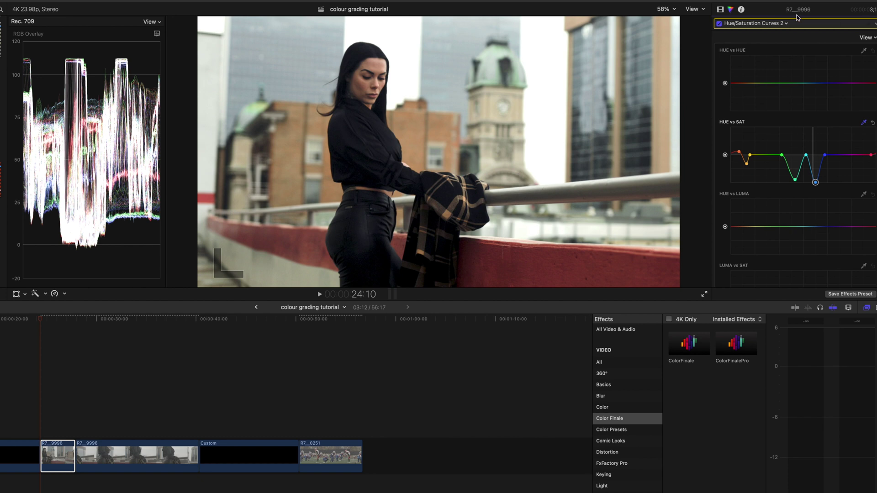
{"action": "left_click", "coordinate": [781, 23]}
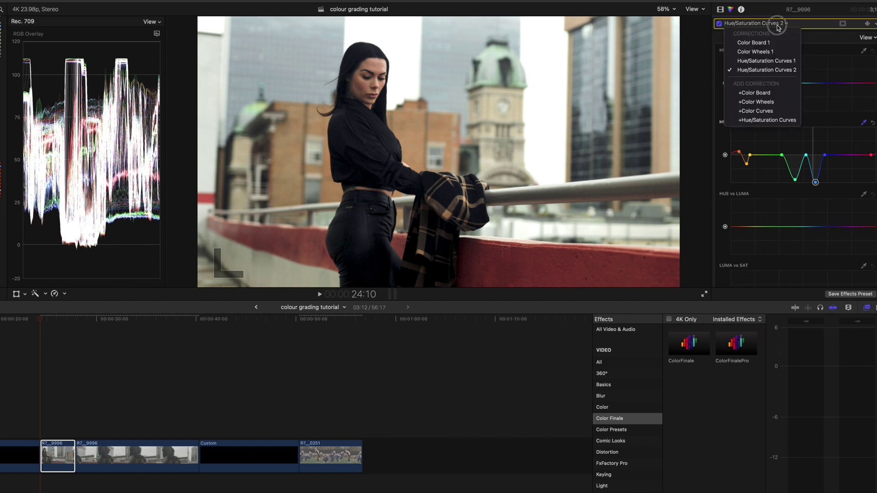
{"action": "left_click", "coordinate": [771, 63]}
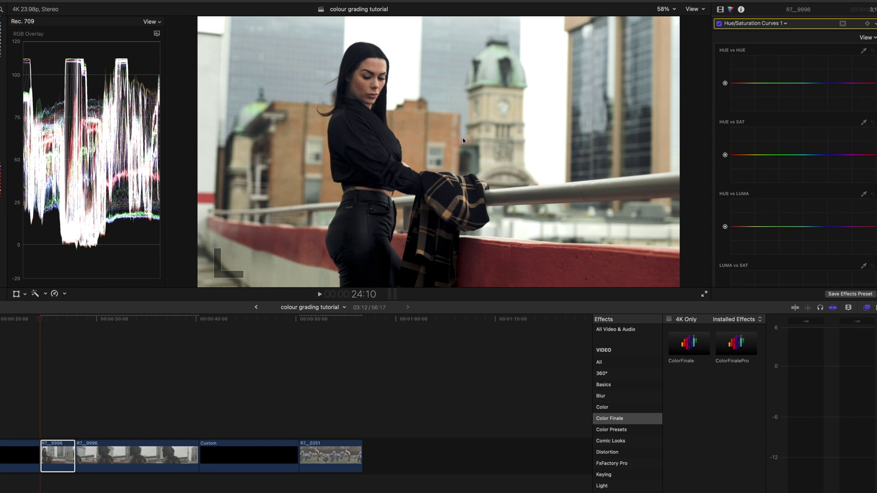
Select the second R7__9996 clip at 30:05 and add a Color Wheels correction to it
{"action": "left_click", "coordinate": [58, 403]}
{"action": "key", "text": "super+6"}
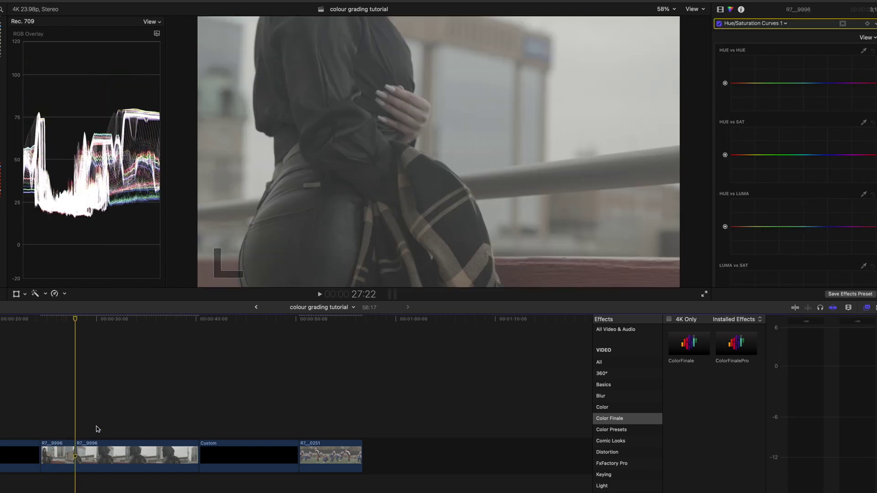
{"action": "left_click", "coordinate": [98, 450]}
{"action": "left_click", "coordinate": [106, 447]}
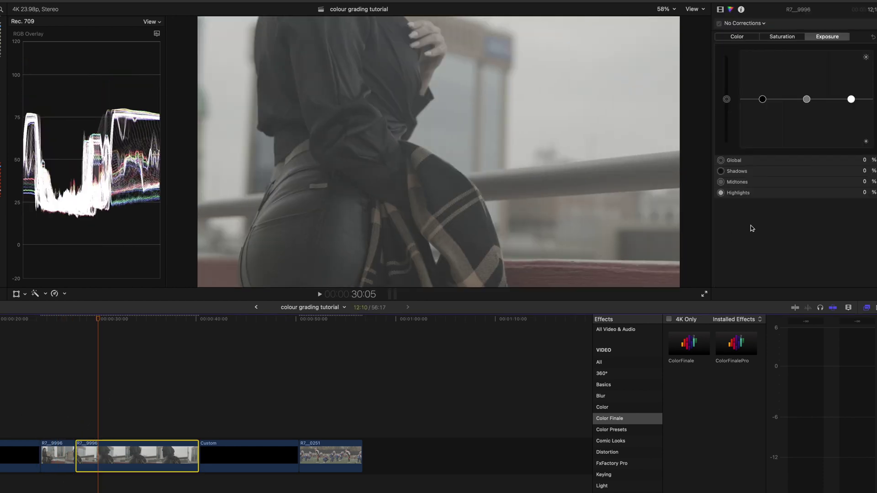
{"action": "left_click", "coordinate": [721, 8]}
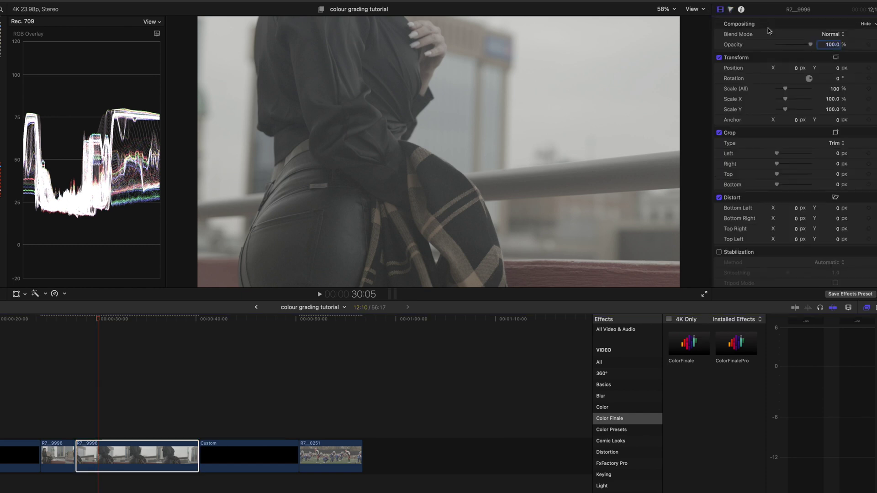
{"action": "left_click", "coordinate": [730, 9]}
{"action": "left_click", "coordinate": [744, 23]}
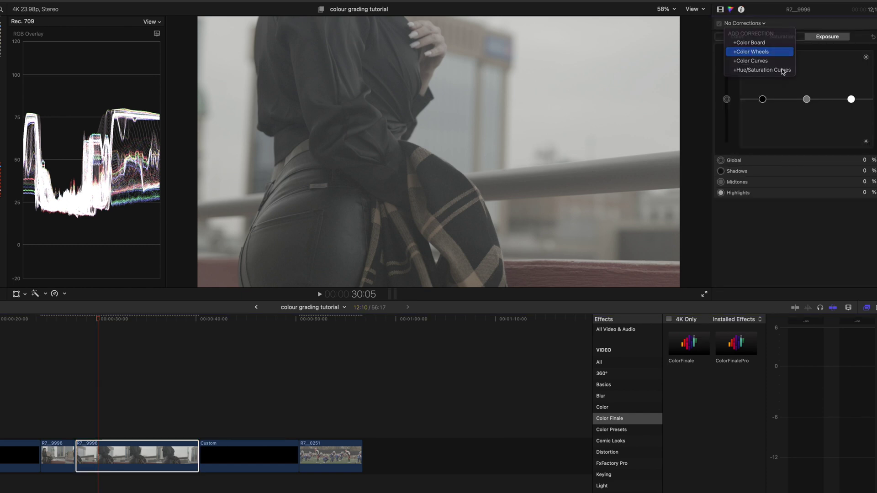
{"action": "left_click", "coordinate": [752, 50]}
Raise the Highlights brightness and lower the Shadows and Midtones brightness until the blacks sit just above 0 IRE
{"action": "left_click_drag", "start_coordinate": [869, 143], "coordinate": [866, 121]}
{"action": "left_click_drag", "start_coordinate": [777, 143], "coordinate": [780, 157]}
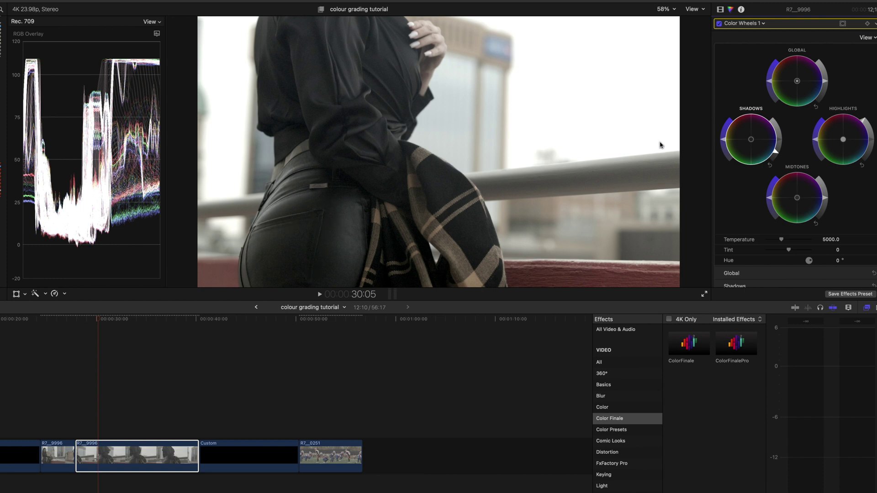
{"action": "left_click_drag", "start_coordinate": [772, 152], "coordinate": [783, 175]}
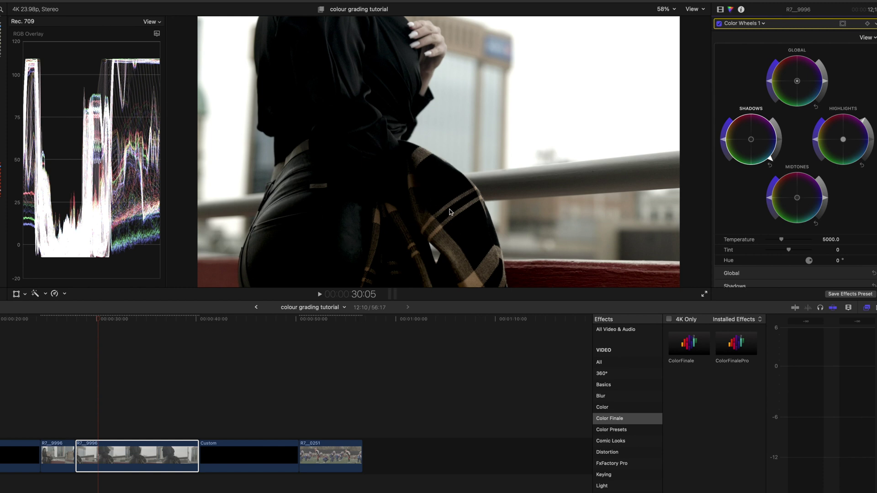
{"action": "left_click_drag", "start_coordinate": [775, 158], "coordinate": [779, 152]}
{"action": "left_click_drag", "start_coordinate": [826, 200], "coordinate": [828, 223]}
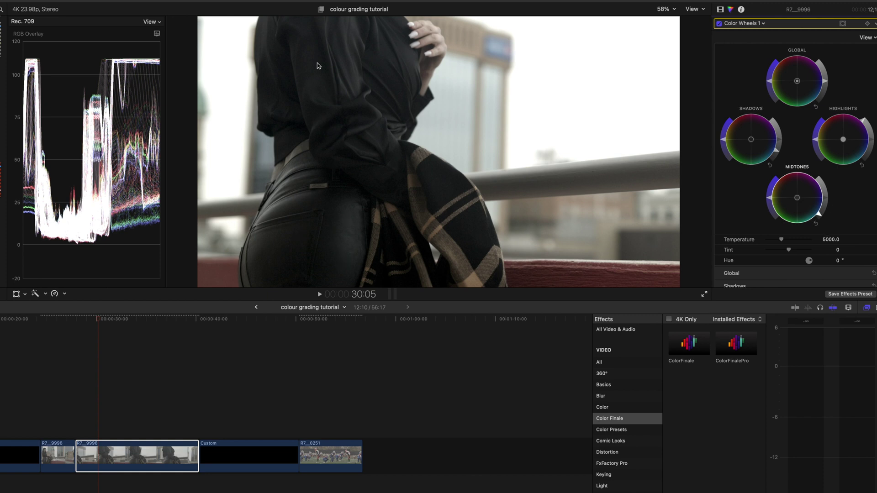
Raise the saturation of the Highlights, Shadows and Midtones wheels and cool the temperature to 4726.2
{"action": "left_click_drag", "start_coordinate": [815, 151], "coordinate": [813, 129]}
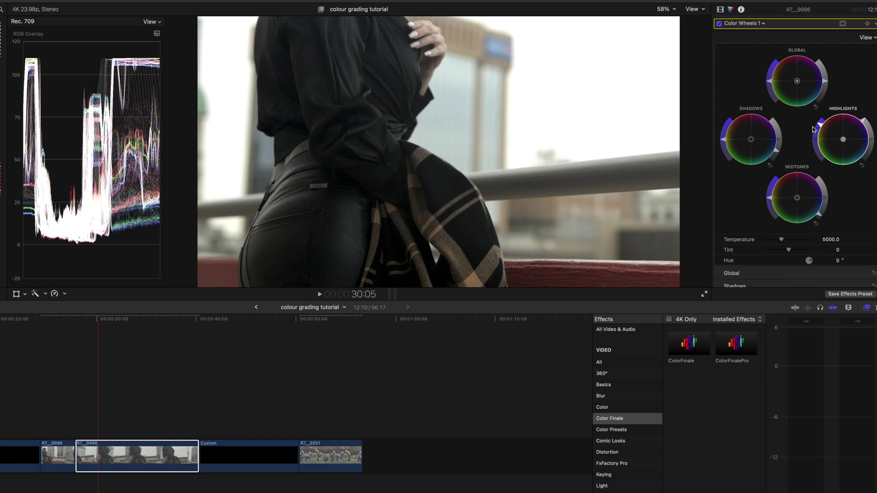
{"action": "left_click_drag", "start_coordinate": [722, 142], "coordinate": [726, 122]}
{"action": "left_click_drag", "start_coordinate": [769, 197], "coordinate": [774, 182]}
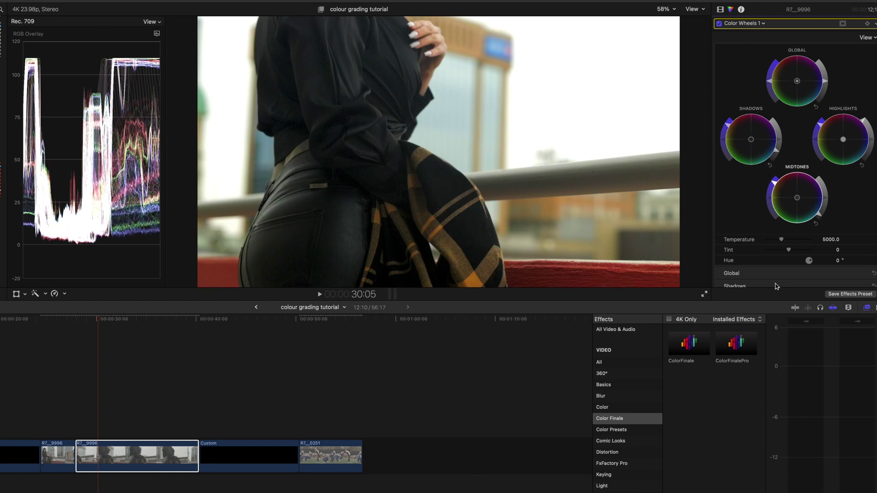
{"action": "left_click_drag", "start_coordinate": [829, 239], "coordinate": [751, 233]}
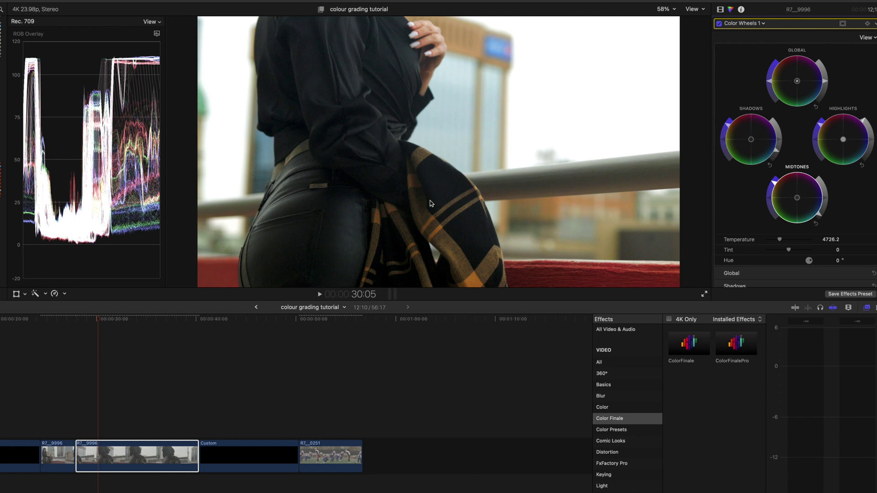
Add a Color Wheels correction to the R7__0251 football clip at 50:20
{"action": "mouse_move", "coordinate": [70, 244]}
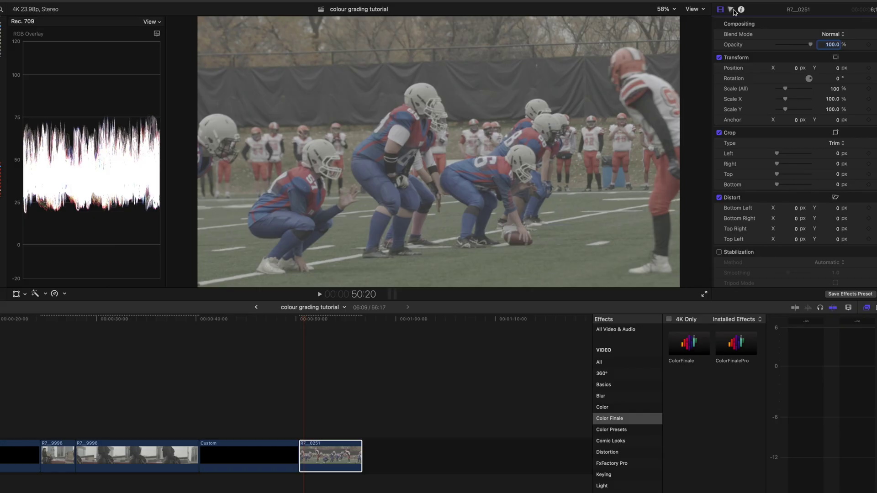
{"action": "left_click", "coordinate": [731, 10]}
{"action": "left_click", "coordinate": [744, 23]}
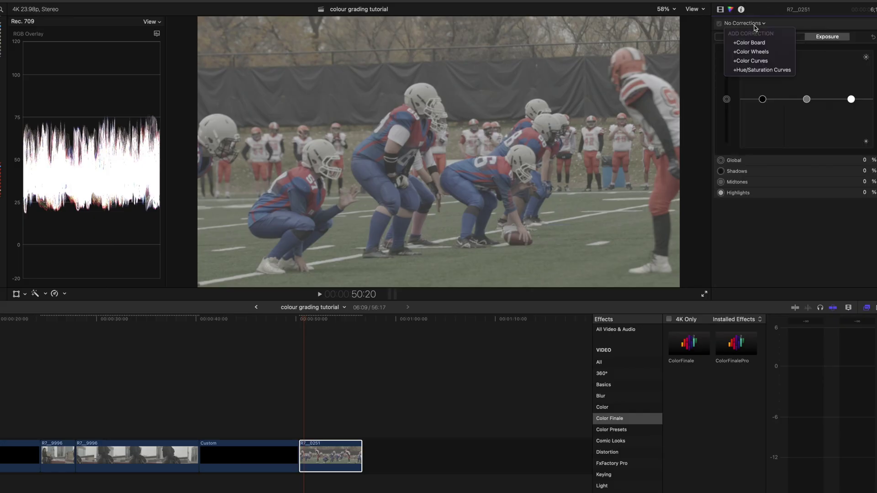
{"action": "left_click", "coordinate": [771, 75]}
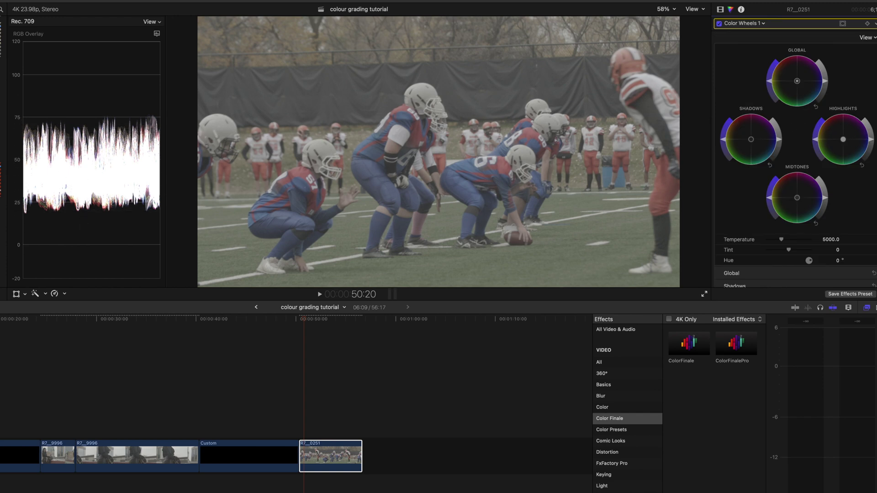
Raise the football clip's Highlights brightness and lower its Shadows and Midtones brightness, keeping the blacks near 0 IRE
{"action": "left_click_drag", "start_coordinate": [870, 142], "coordinate": [872, 115]}
{"action": "left_click_drag", "start_coordinate": [778, 143], "coordinate": [787, 166]}
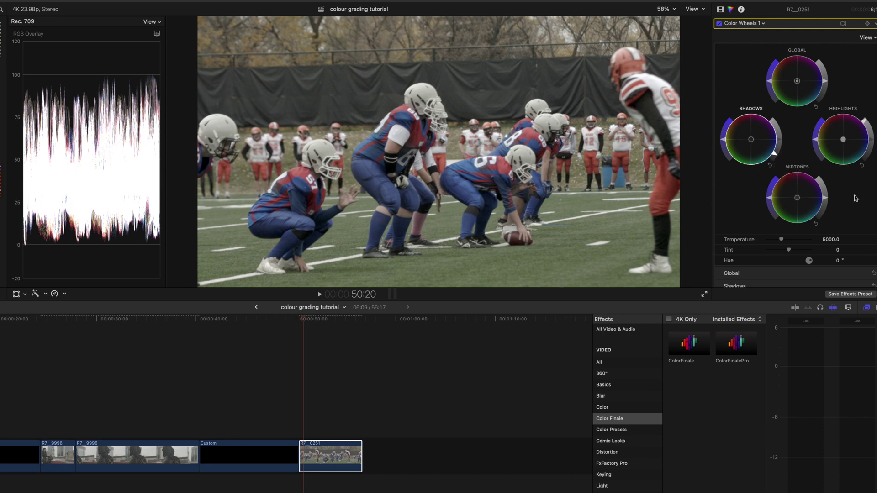
{"action": "left_click_drag", "start_coordinate": [822, 200], "coordinate": [835, 219]}
Raise the saturation of the Highlights wheel strongly and the Shadows wheel slightly, and fine-tune the Midtones saturation to a slight boost
{"action": "left_click_drag", "start_coordinate": [817, 143], "coordinate": [824, 121]}
{"action": "left_click_drag", "start_coordinate": [727, 142], "coordinate": [724, 134]}
{"action": "left_click_drag", "start_coordinate": [769, 198], "coordinate": [769, 185]}
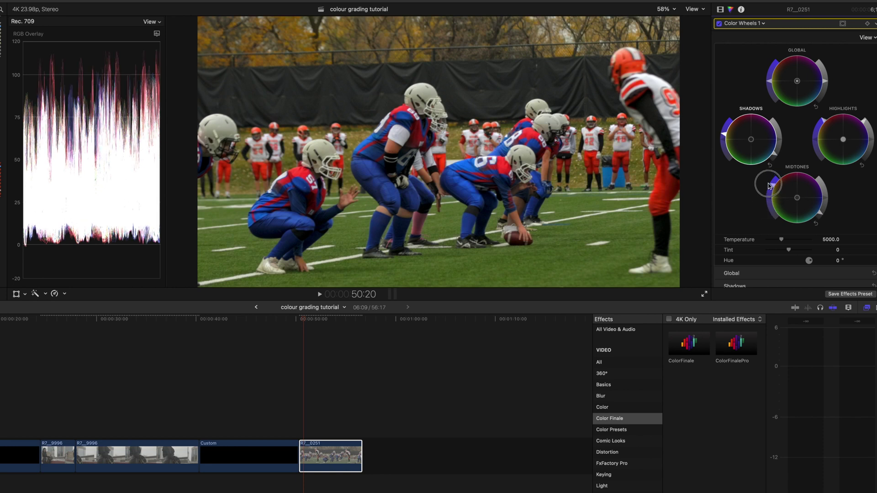
{"action": "left_click_drag", "start_coordinate": [769, 185], "coordinate": [777, 179]}
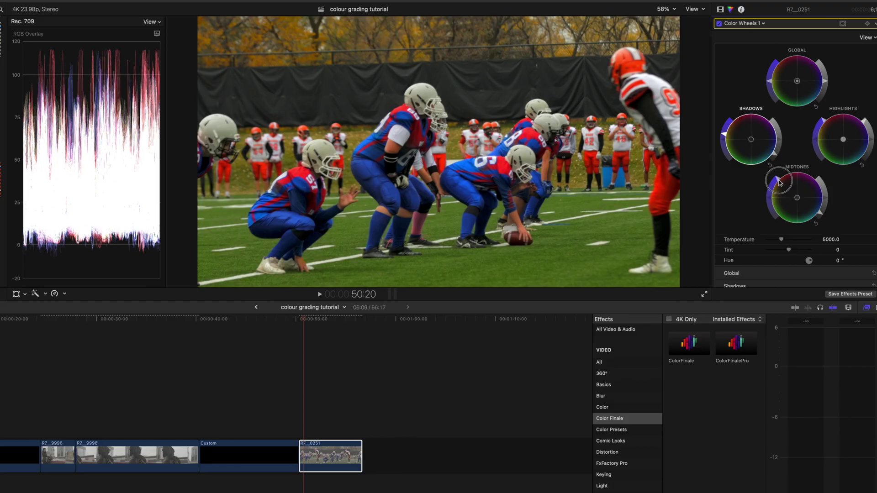
{"action": "mouse_move", "coordinate": [778, 182]}
{"action": "left_mouse_down"}
{"action": "mouse_move", "coordinate": [775, 200]}
{"action": "mouse_move", "coordinate": [771, 193]}
{"action": "left_mouse_up"}
Add a Hue/Saturation Curves correction and slightly lower the sampled uniform blue and red on the Hue vs Sat curve
{"action": "left_click", "coordinate": [824, 38]}
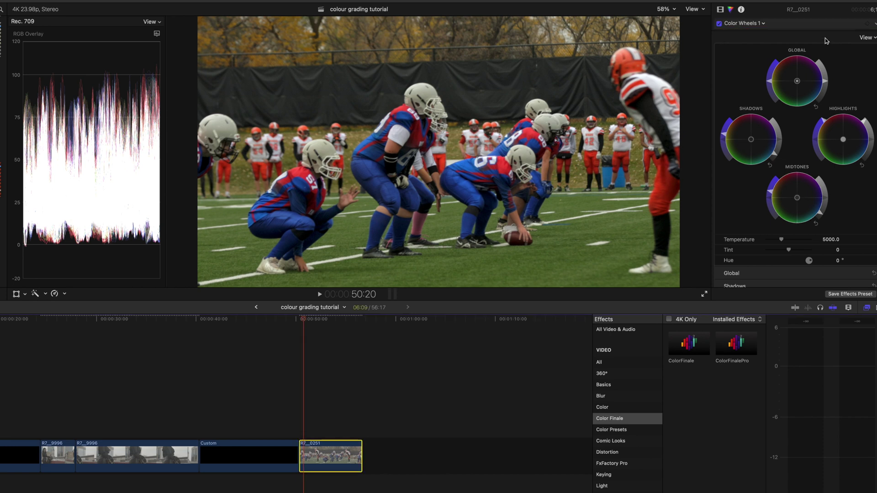
{"action": "left_click", "coordinate": [743, 23]}
{"action": "left_click", "coordinate": [753, 90]}
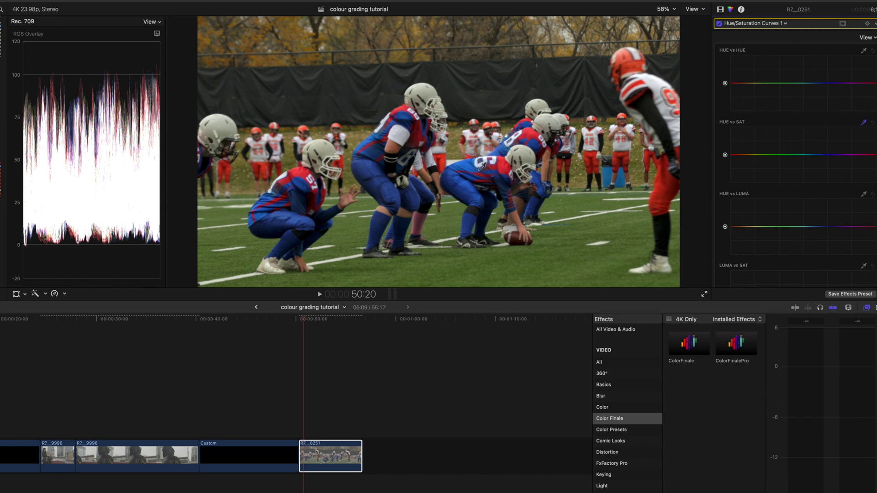
{"action": "left_click", "coordinate": [461, 185]}
{"action": "left_click_drag", "start_coordinate": [821, 158], "coordinate": [821, 161]}
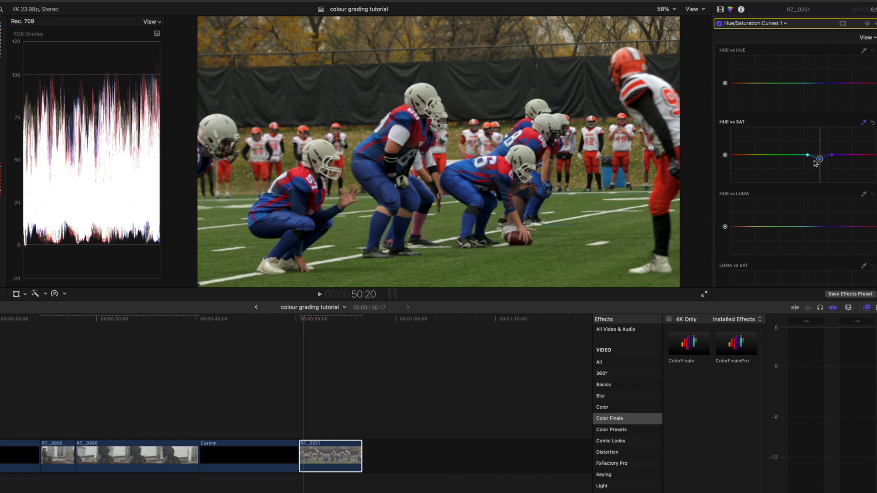
{"action": "left_click", "coordinate": [668, 179]}
{"action": "left_click_drag", "start_coordinate": [736, 158], "coordinate": [738, 162]}
Sample the grass for Hue vs Sat and lower the saturation of its yellow-green and the neighbouring yellow and orange
{"action": "left_click", "coordinate": [524, 260]}
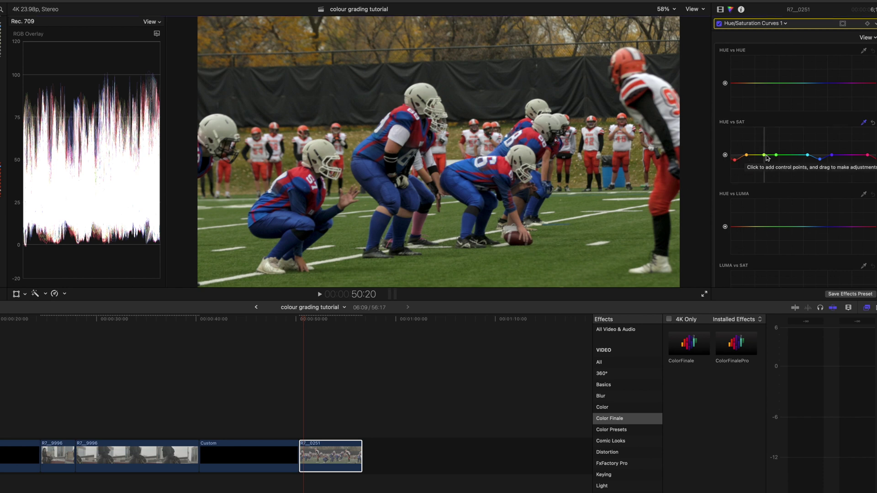
{"action": "left_click_drag", "start_coordinate": [764, 158], "coordinate": [764, 167]}
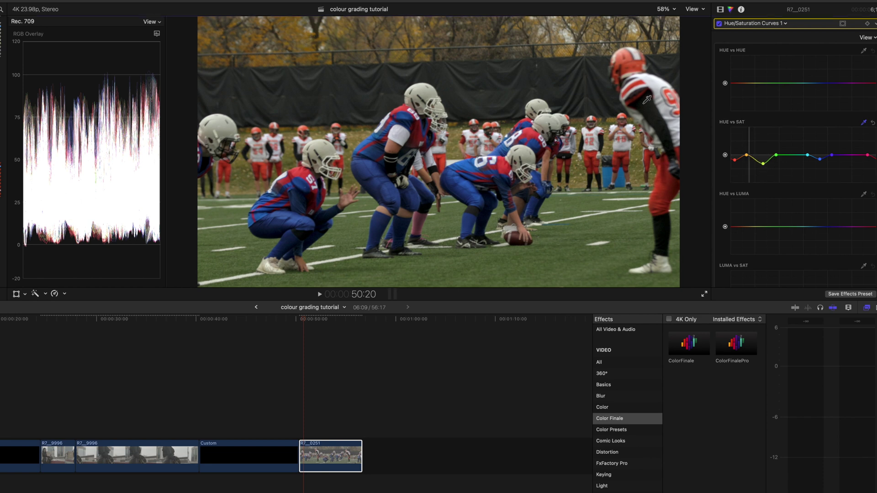
{"action": "mouse_move", "coordinate": [750, 157]}
{"action": "left_mouse_down"}
{"action": "mouse_move", "coordinate": [750, 140]}
{"action": "mouse_move", "coordinate": [749, 168]}
{"action": "left_mouse_up"}
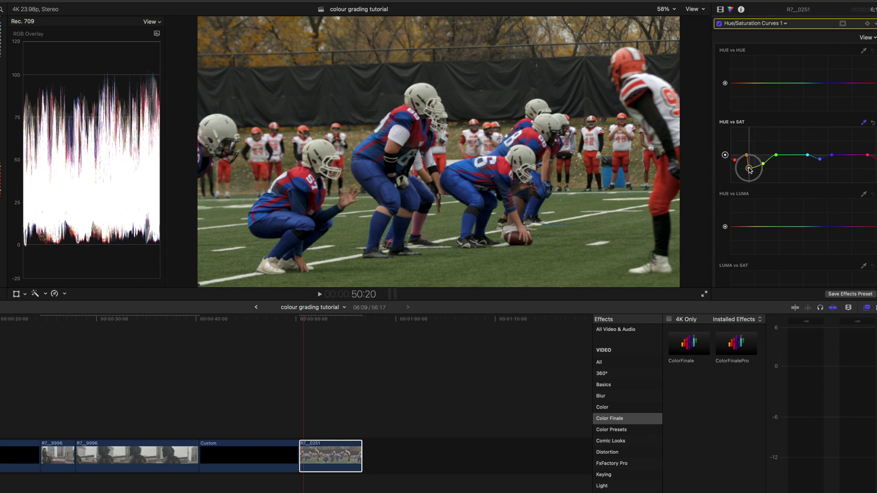
{"action": "left_click_drag", "start_coordinate": [747, 156], "coordinate": [745, 168]}
Raise the blue point slightly above neutral on the Hue vs Sat curve and lift the saturation of the reds
{"action": "left_click_drag", "start_coordinate": [819, 159], "coordinate": [820, 155]}
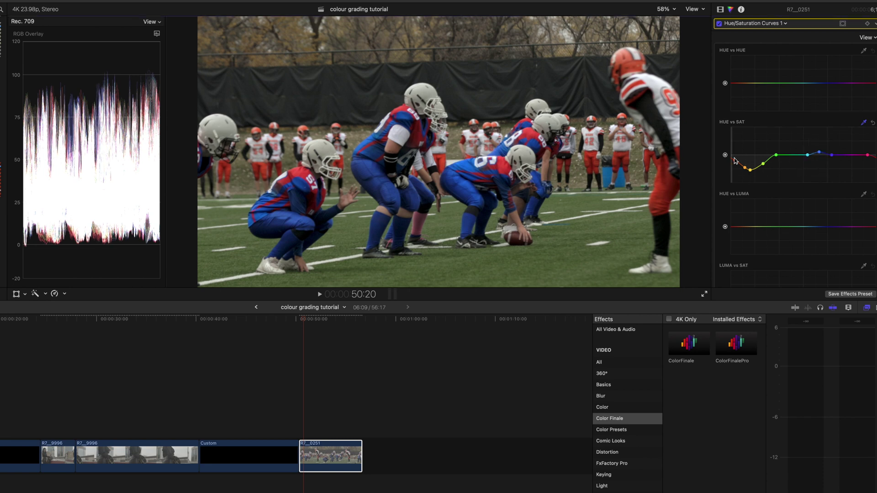
{"action": "left_click_drag", "start_coordinate": [733, 161], "coordinate": [732, 153]}
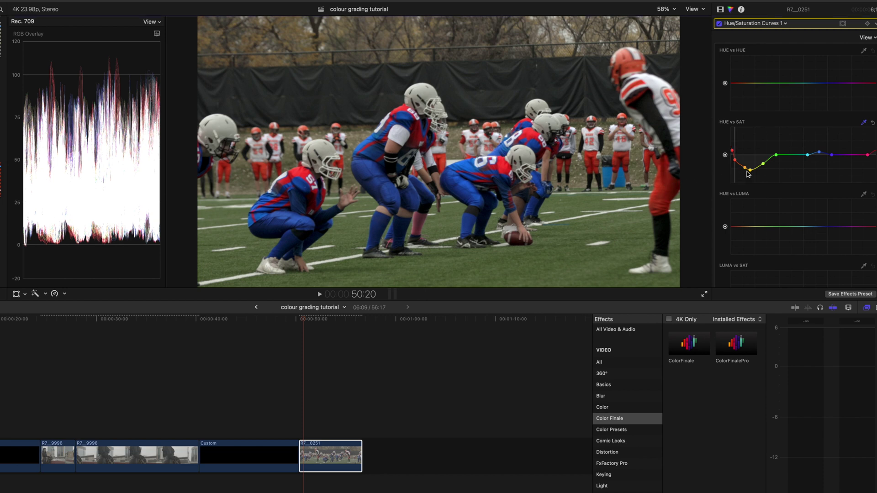
{"action": "left_click_drag", "start_coordinate": [734, 160], "coordinate": [736, 159]}
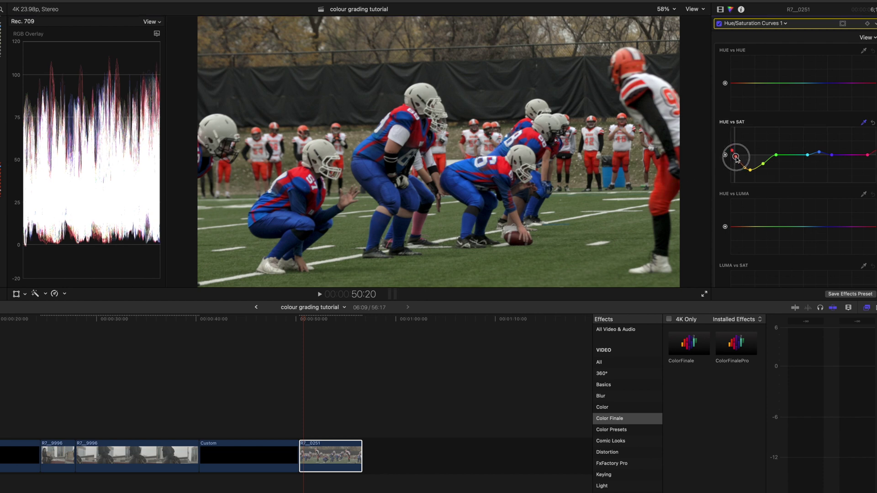